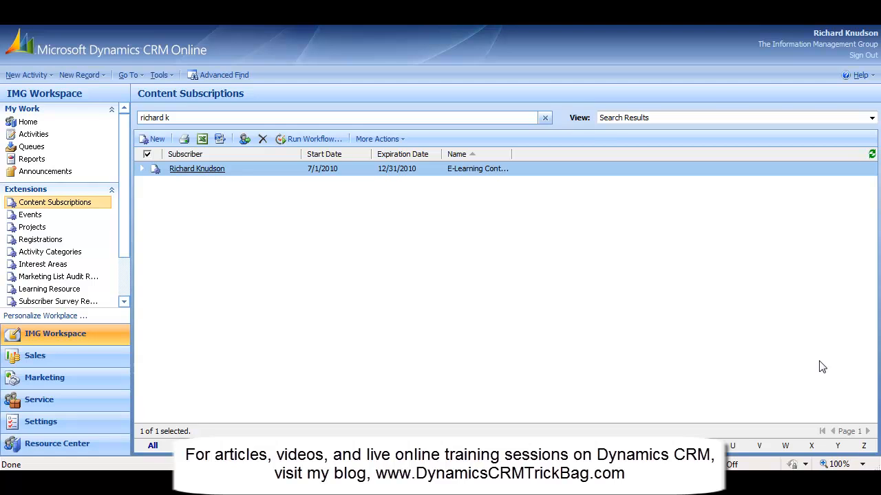
# Step: Open the E-Learning Content Subscription record, review its description and expiration date, and close it
pyautogui.doubleClick(480, 173)
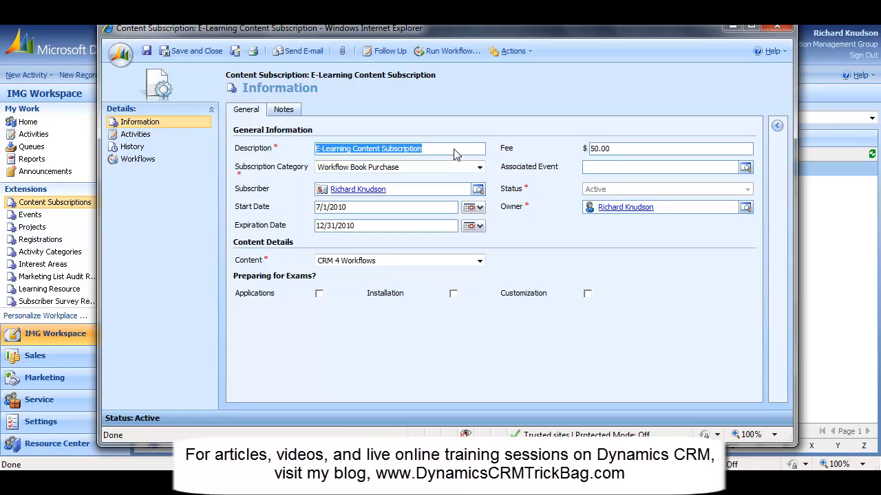
pyautogui.click(456, 149)
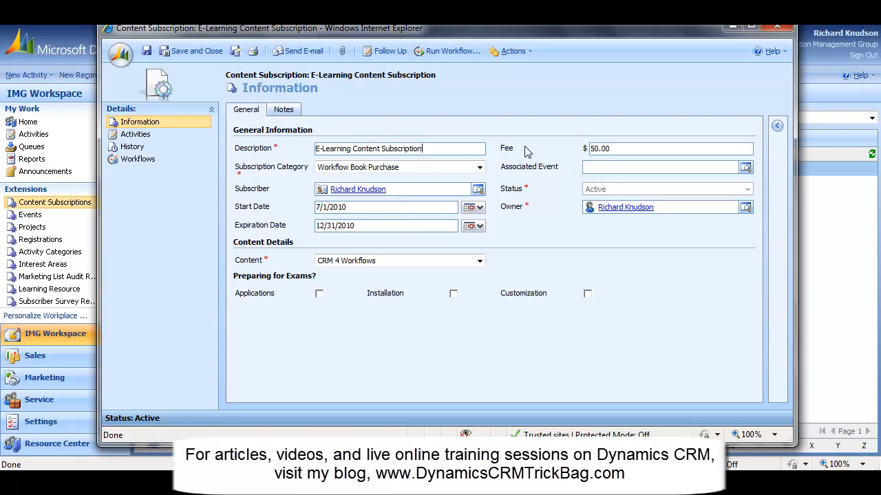
pyautogui.click(423, 229)
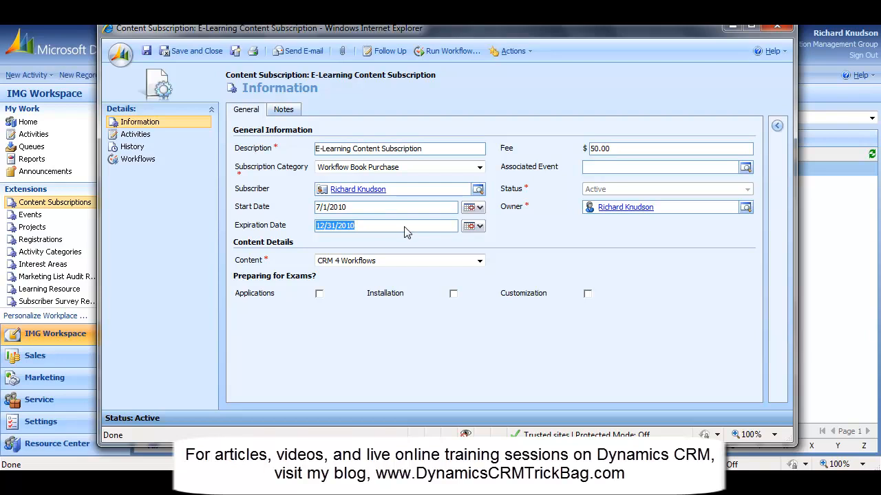
pyautogui.click(406, 233)
pyautogui.click(209, 53)
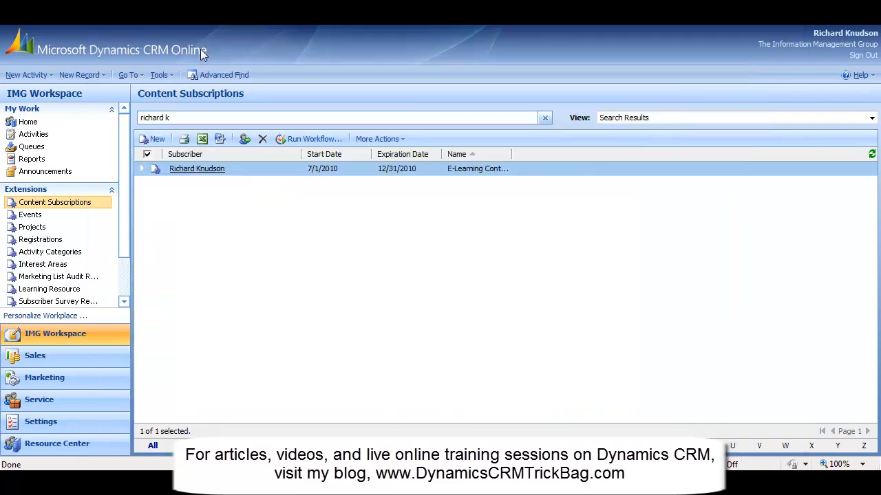
# Step: Create a new blank workflow named "Subscription Expiration" for the Content Subscription entity from the workflow settings
pyautogui.click(41, 425)
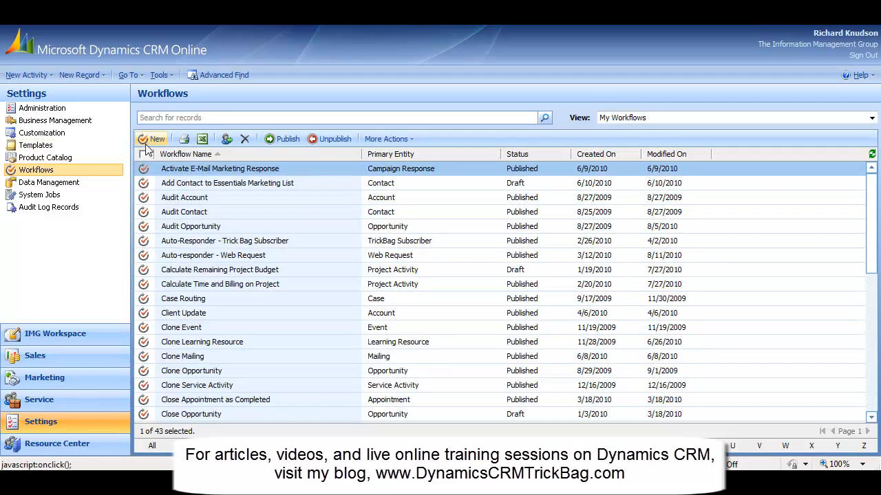
pyautogui.click(152, 139)
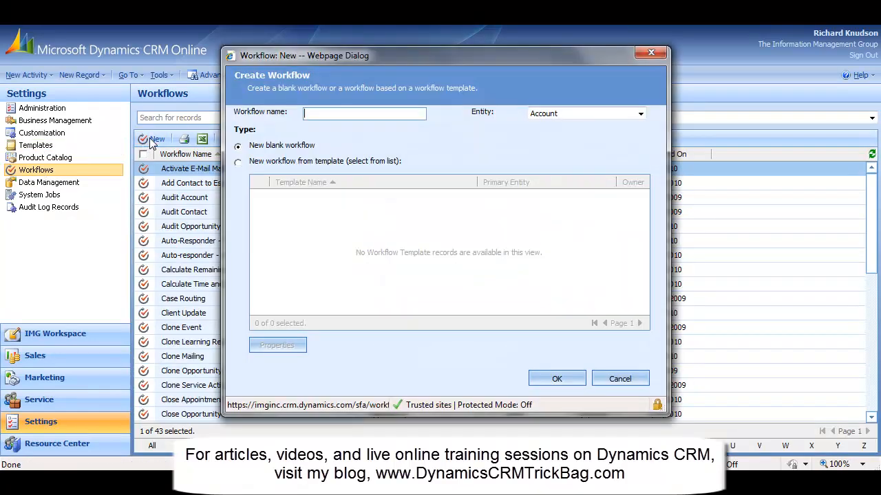
pyautogui.click(569, 113)
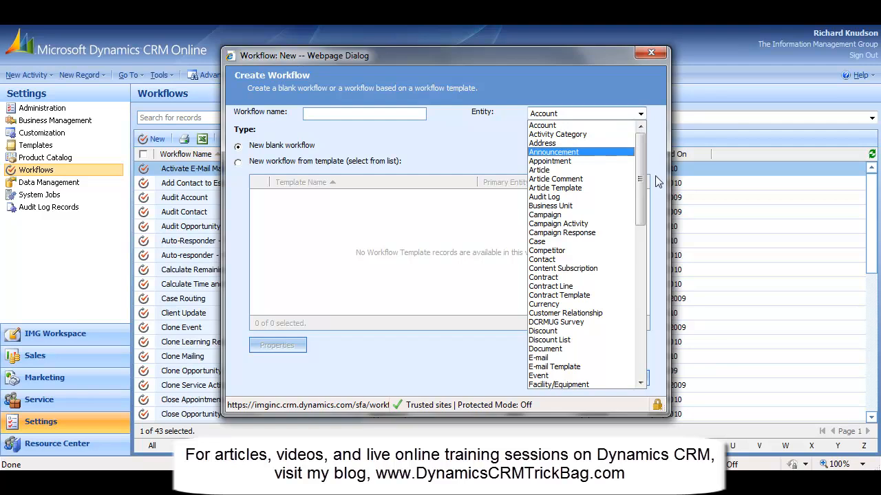
pyautogui.click(588, 269)
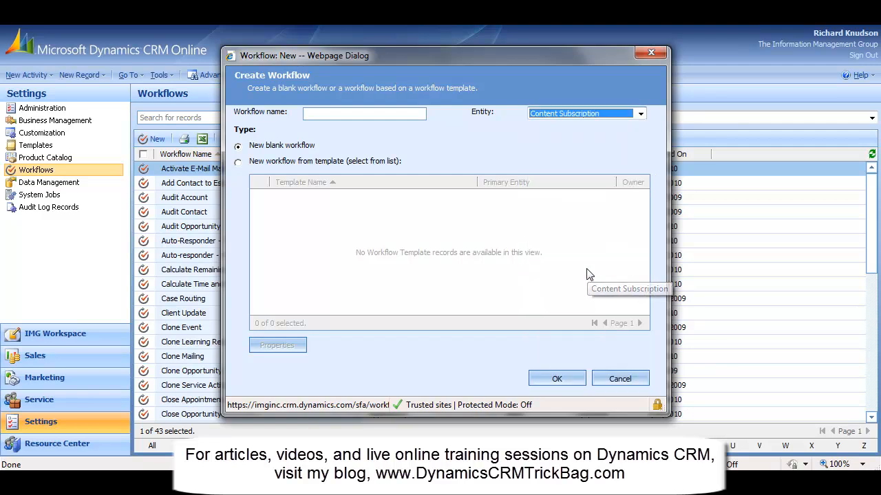
pyautogui.click(362, 114)
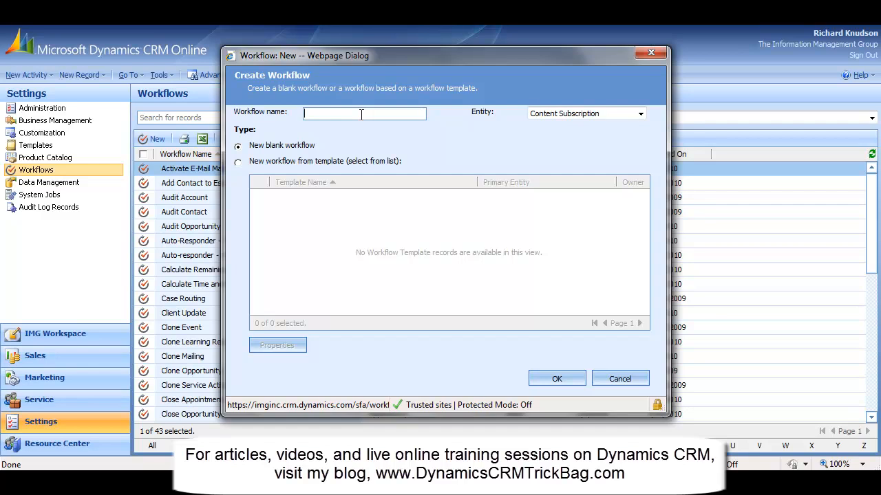
pyautogui.write('Subscription Expiration')
pyautogui.click(559, 378)
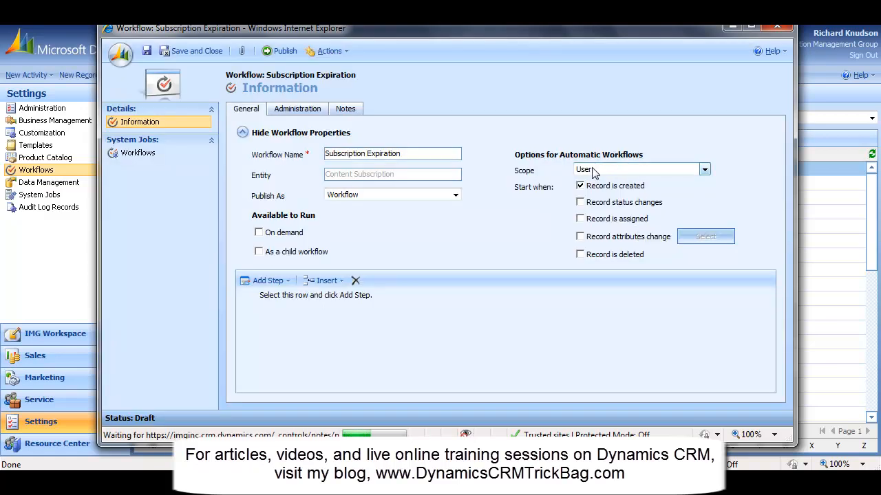
# Step: Set the workflow's scope to Organization, make it available on demand, and collapse the workflow properties
pyautogui.click(591, 169)
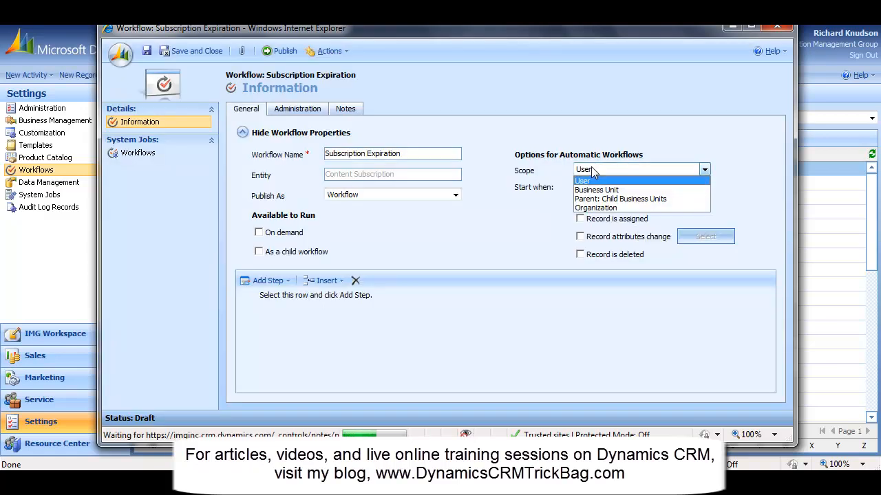
pyautogui.click(596, 207)
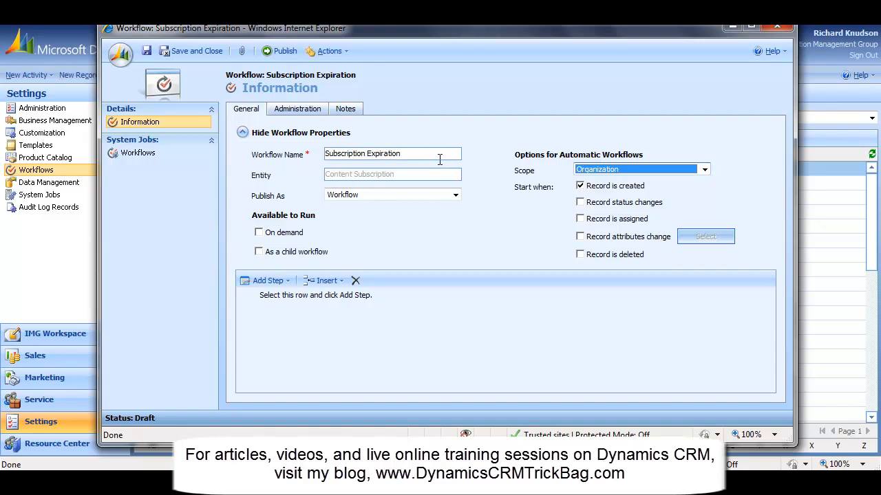
pyautogui.click(259, 233)
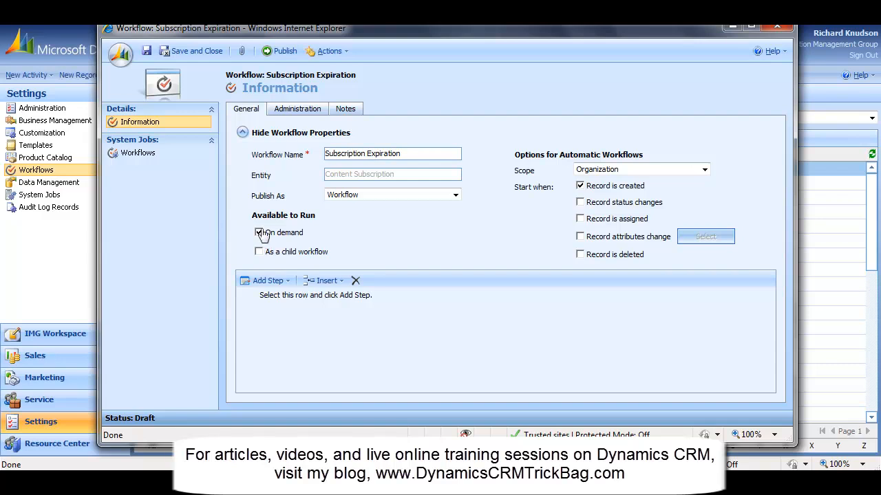
pyautogui.click(244, 135)
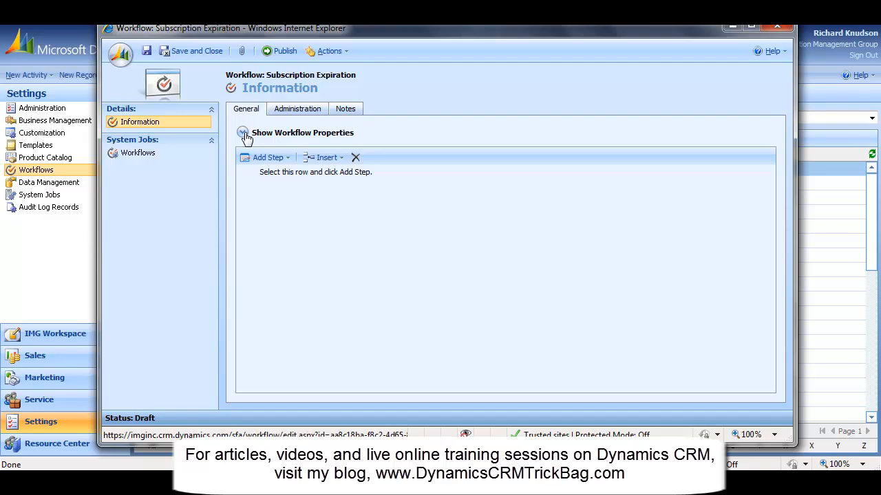
# Step: Add a Wait Condition step to the workflow and open its condition for configuration
pyautogui.click(288, 159)
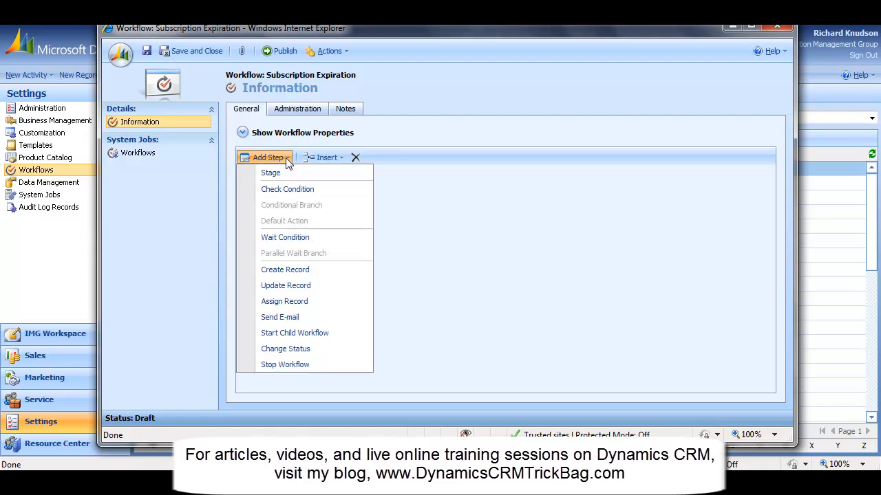
pyautogui.click(288, 239)
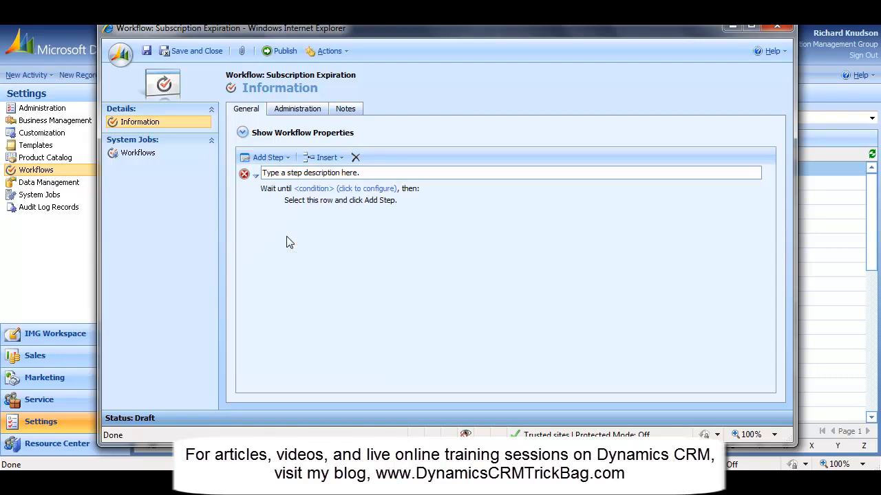
pyautogui.click(316, 194)
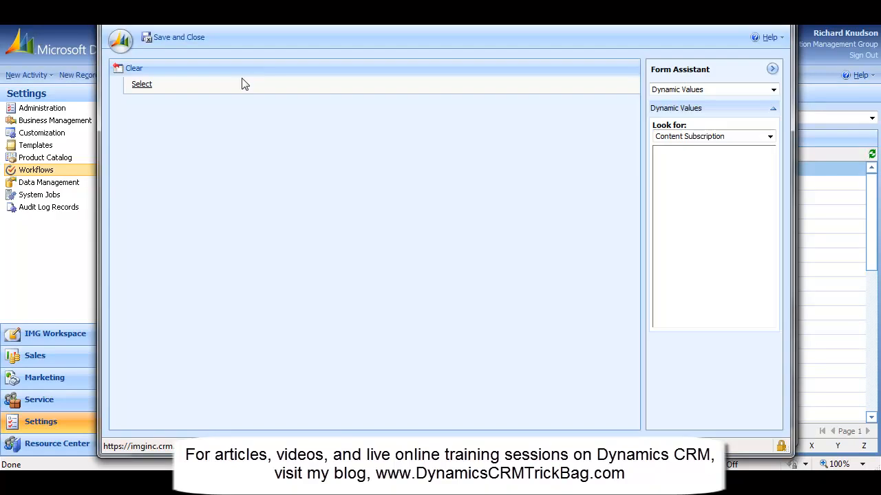
# Step: Try a wait condition based on the Content Subscription's Expiration Date with the Equals operator
pyautogui.click(241, 83)
pyautogui.click(226, 85)
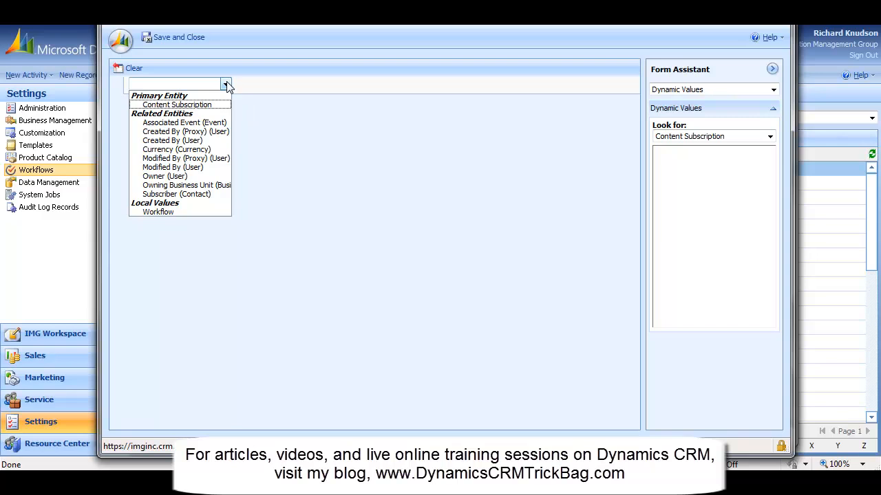
pyautogui.click(173, 105)
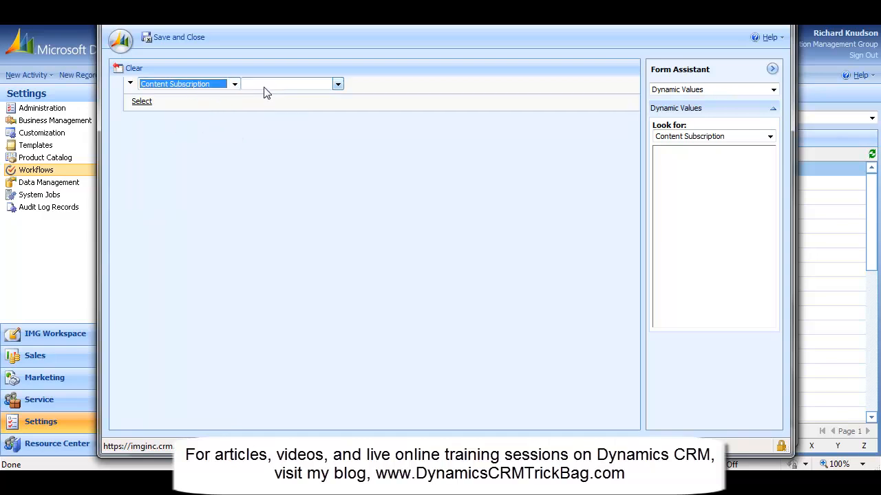
pyautogui.click(254, 84)
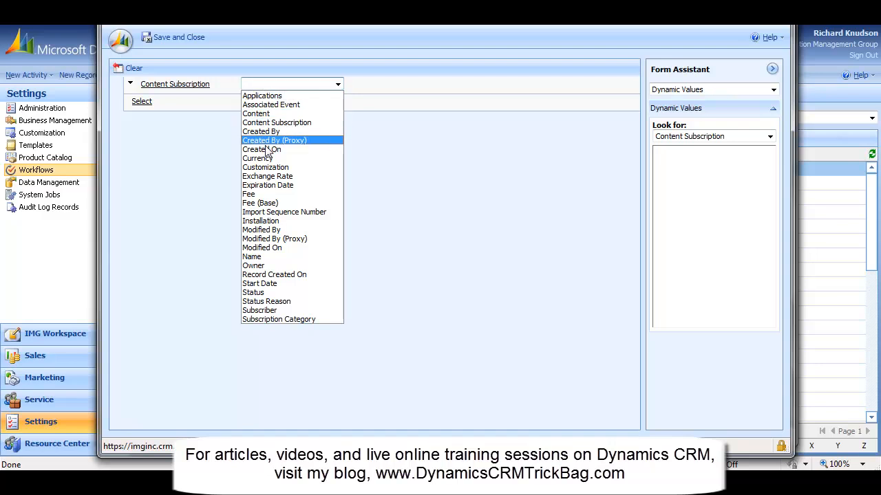
pyautogui.click(279, 186)
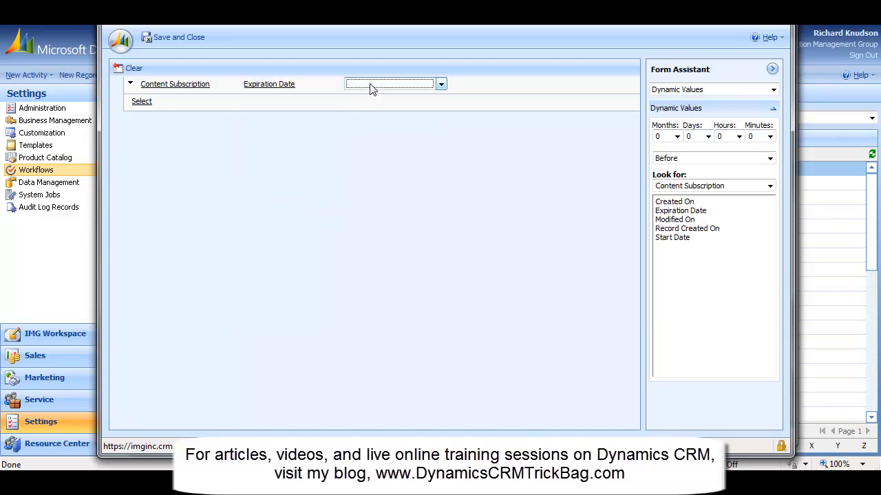
pyautogui.click(369, 88)
pyautogui.click(369, 91)
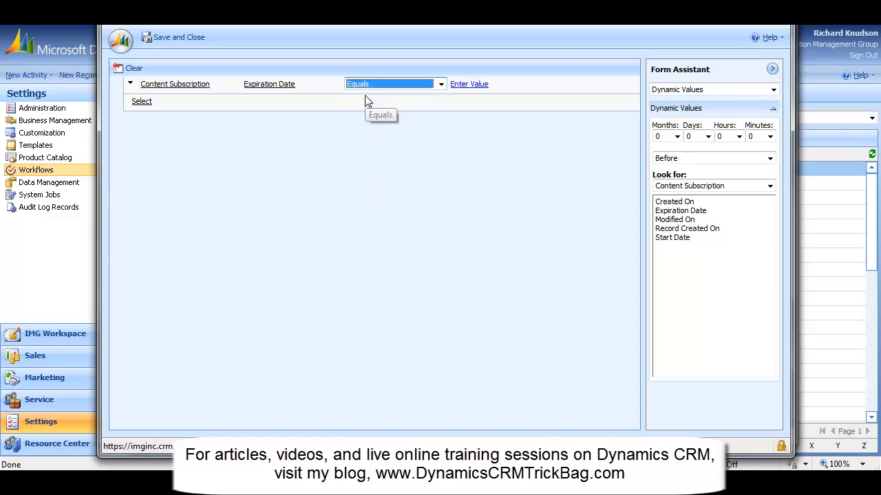
pyautogui.click(476, 84)
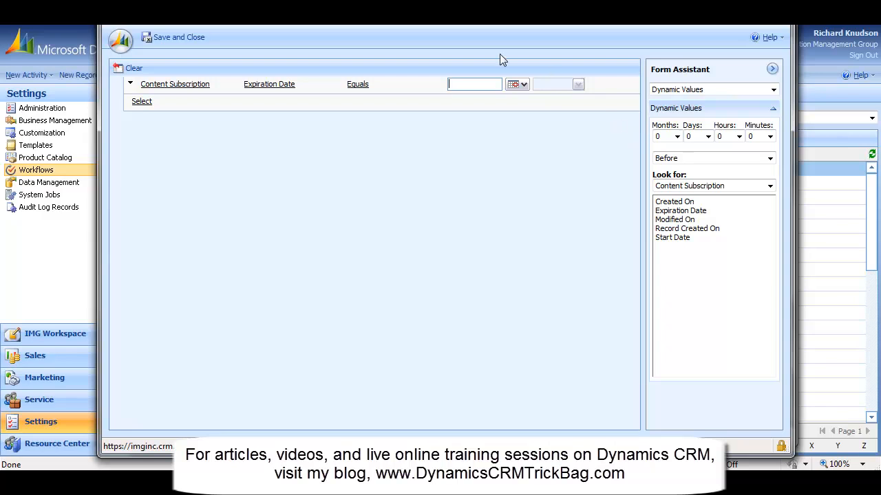
pyautogui.moveTo(279, 87)
pyautogui.moveTo(225, 88)
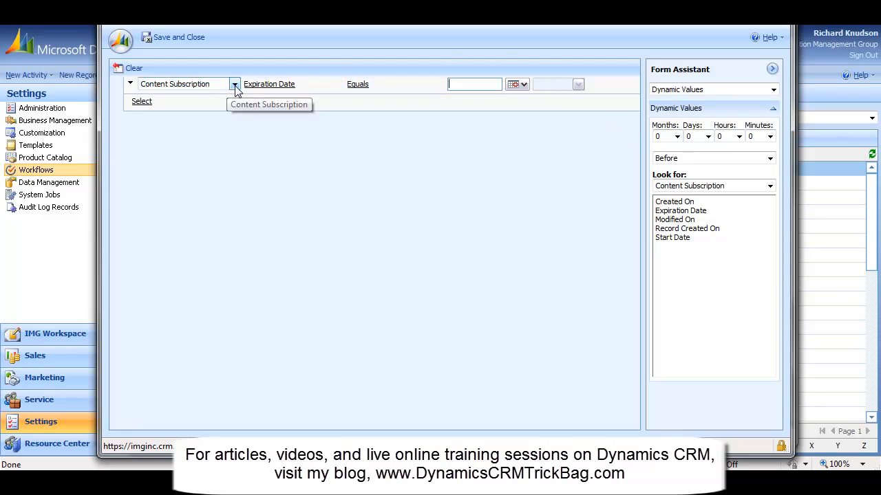
# Step: Change the wait condition to the local value Workflow with the Timeout attribute and the Equals operator
pyautogui.click(235, 85)
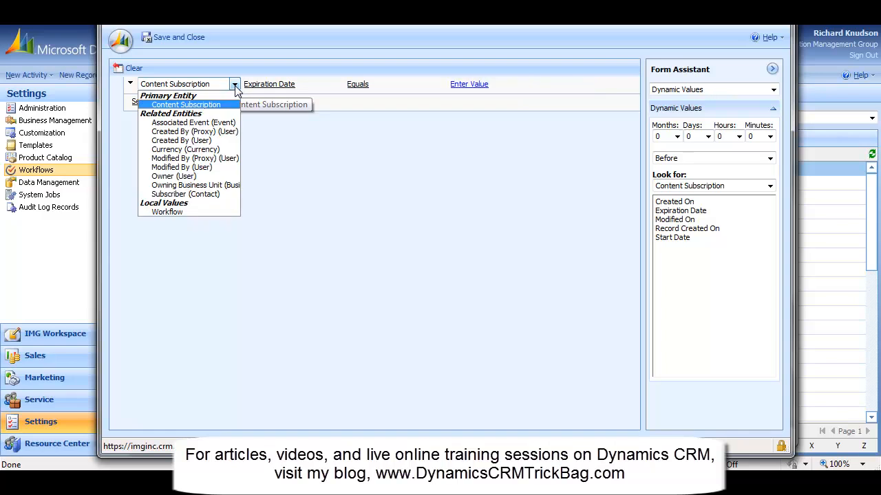
pyautogui.click(172, 211)
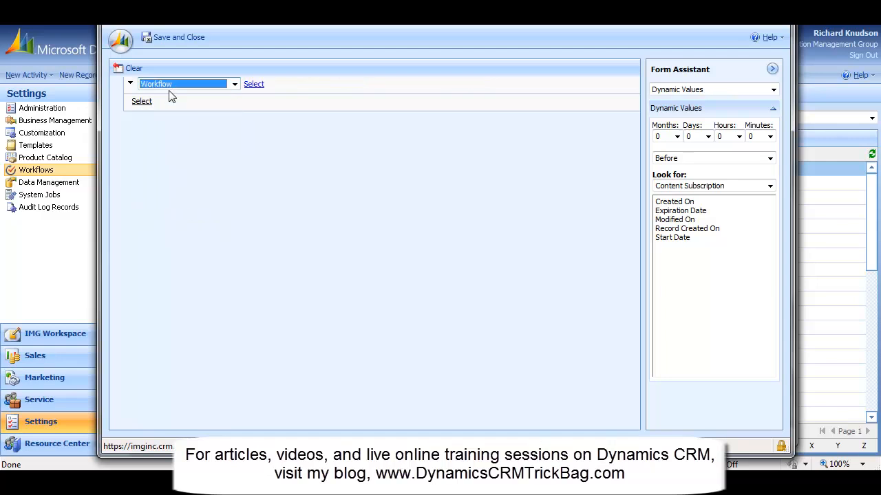
pyautogui.click(265, 88)
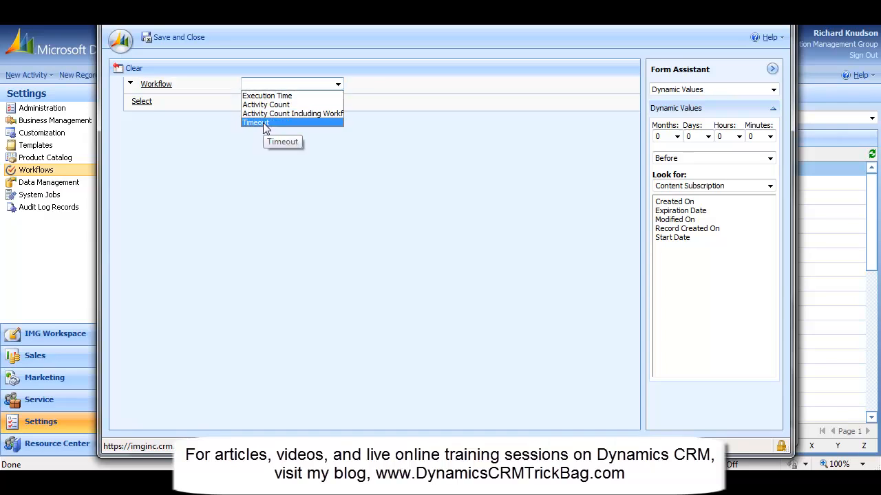
pyautogui.click(165, 84)
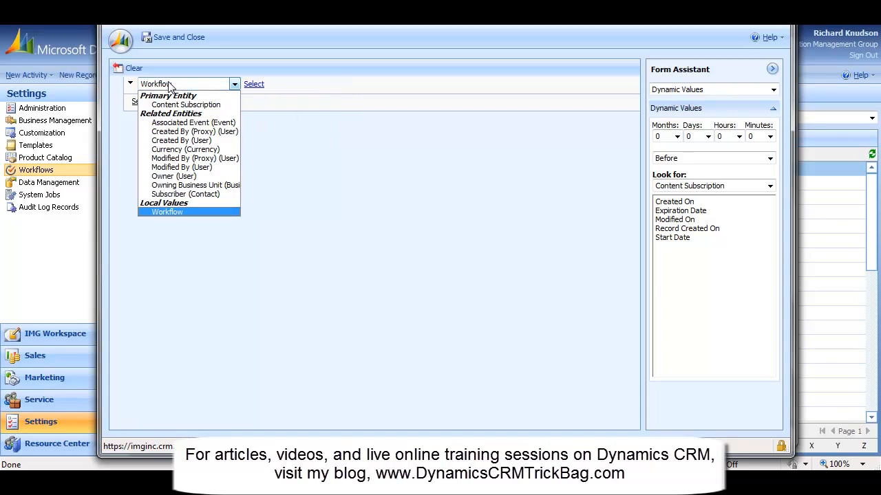
pyautogui.click(183, 212)
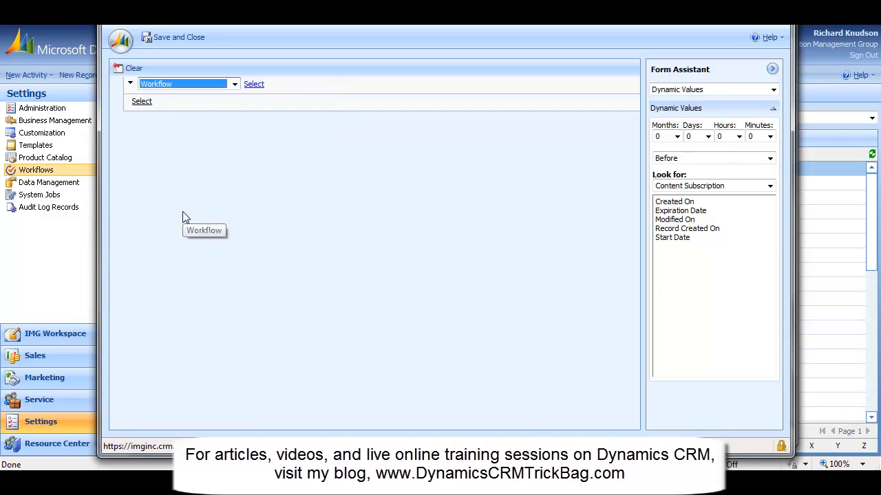
pyautogui.click(278, 84)
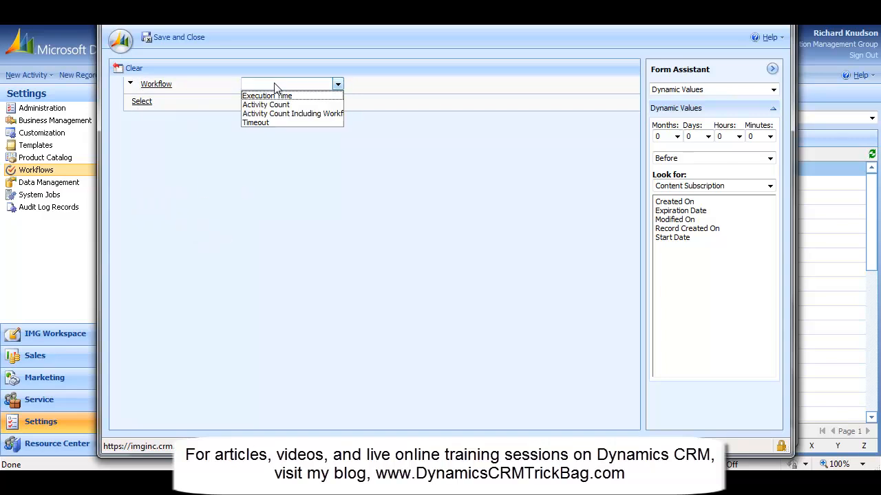
pyautogui.click(272, 123)
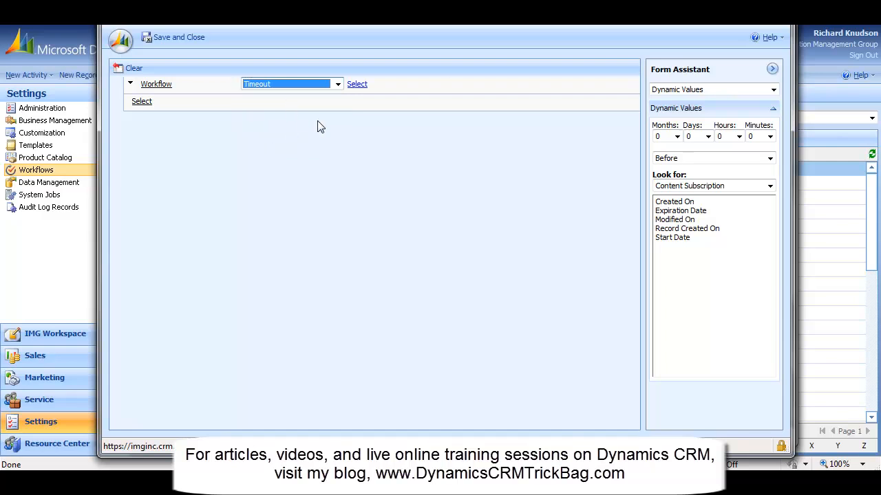
pyautogui.click(372, 85)
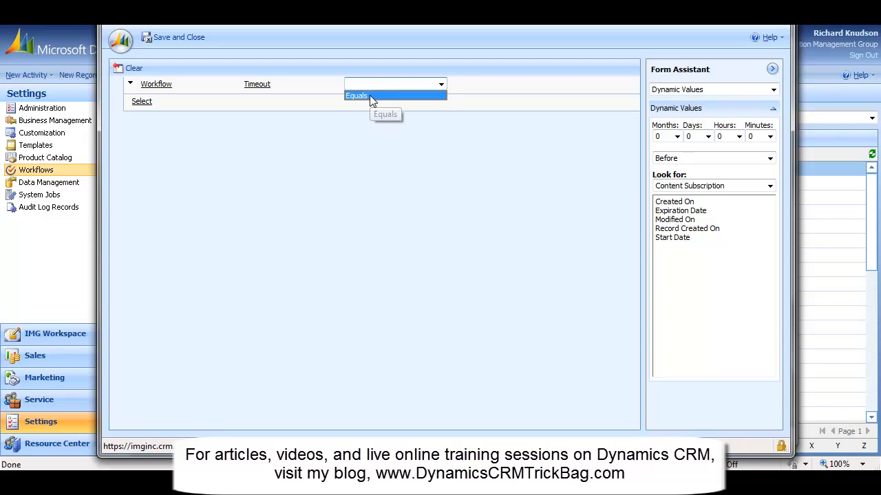
pyautogui.click(369, 96)
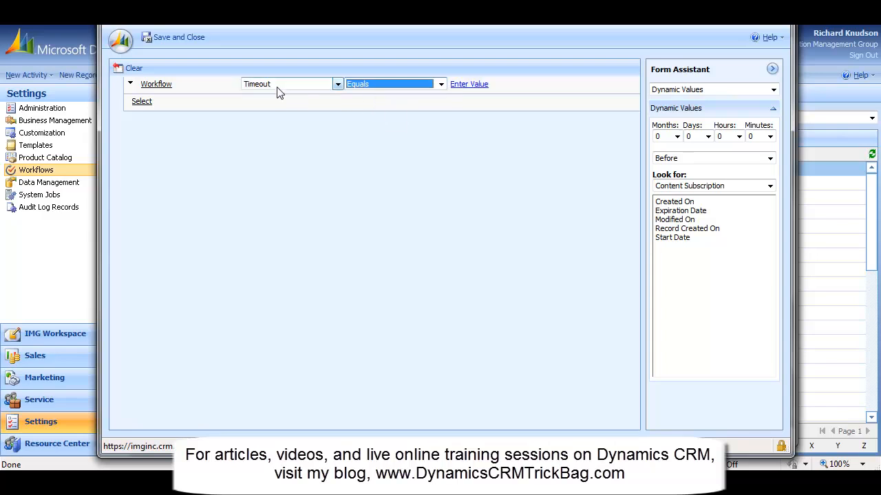
# Step: Enter the Content Subscription's Expiration Date as the timeout's dynamic value, with the Before option
pyautogui.click(474, 86)
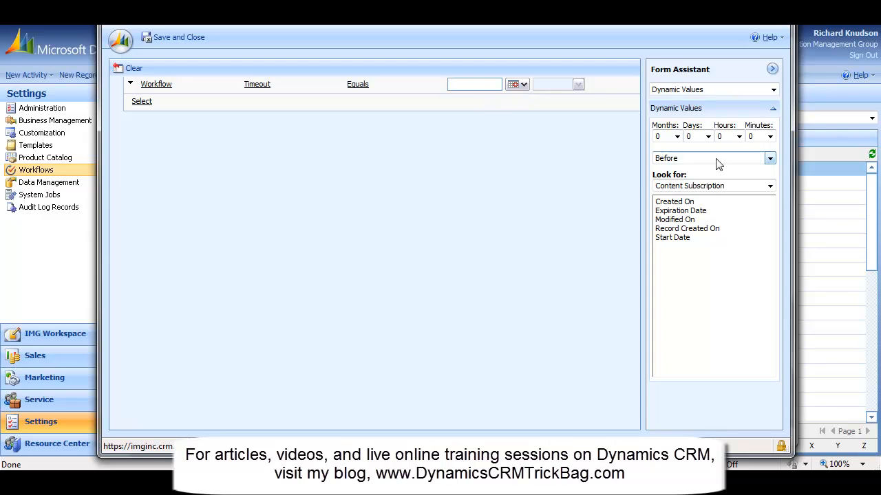
pyautogui.click(683, 160)
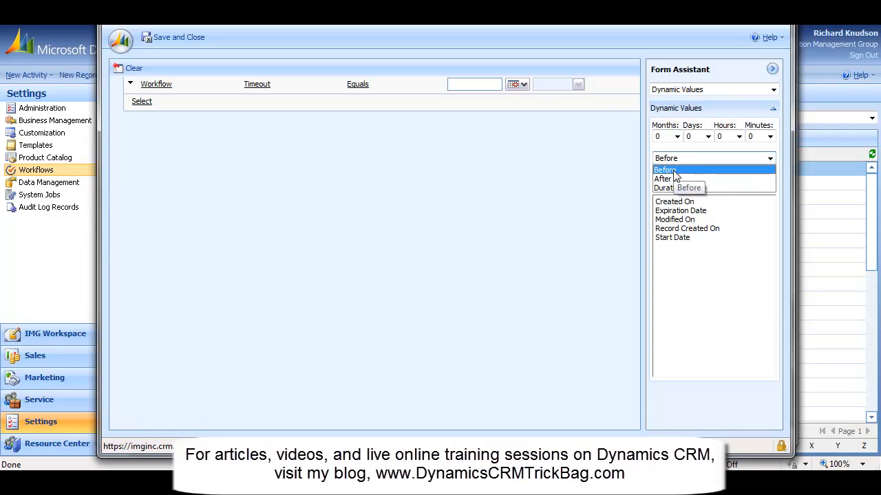
pyautogui.click(674, 172)
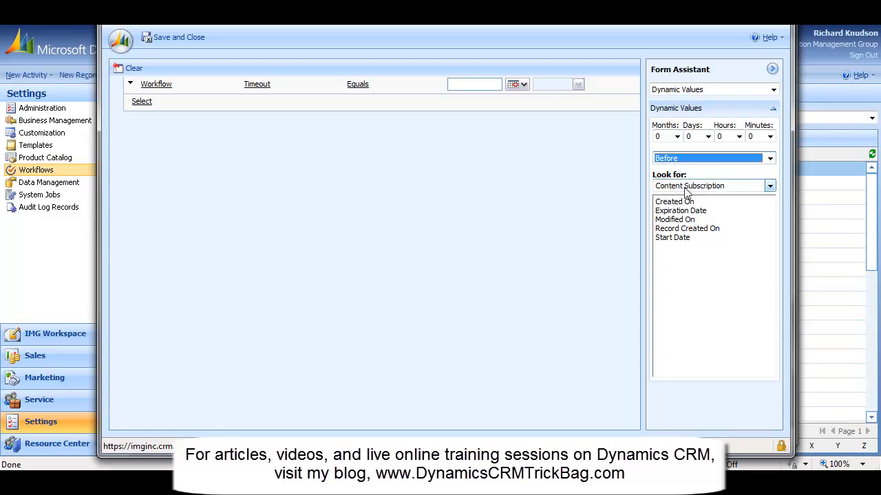
pyautogui.doubleClick(680, 212)
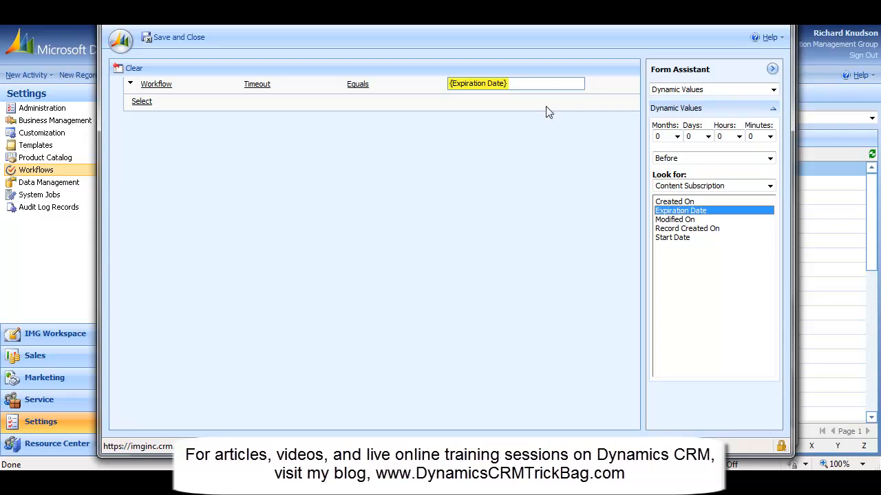
# Step: Change the timeout value to 14 days before the Content Subscription's Expiration Date, and save and close the condition
pyautogui.click(708, 136)
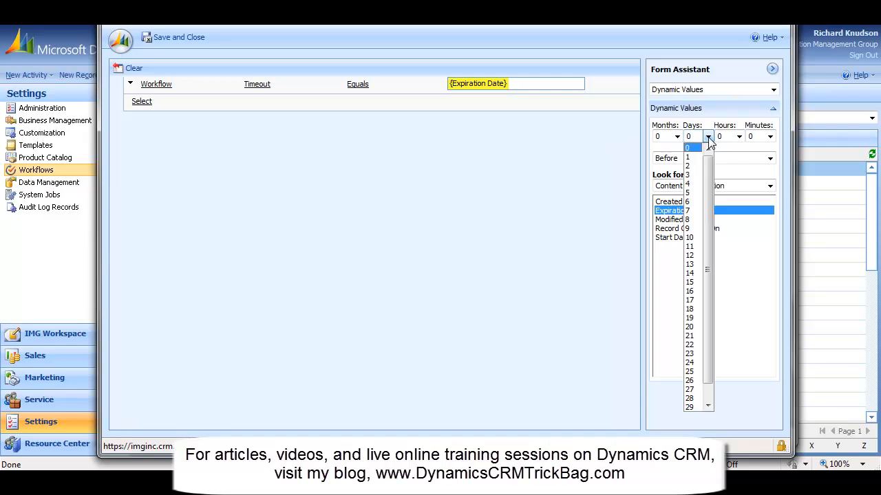
pyautogui.click(482, 89)
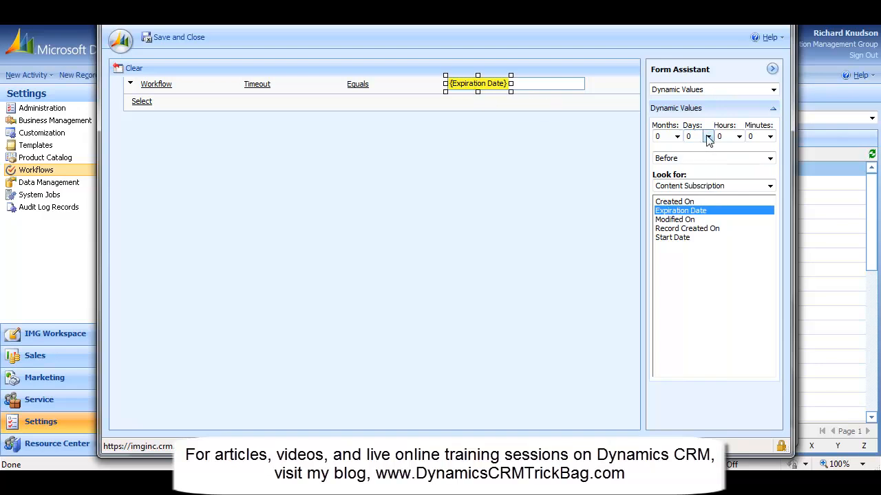
pyautogui.click(666, 159)
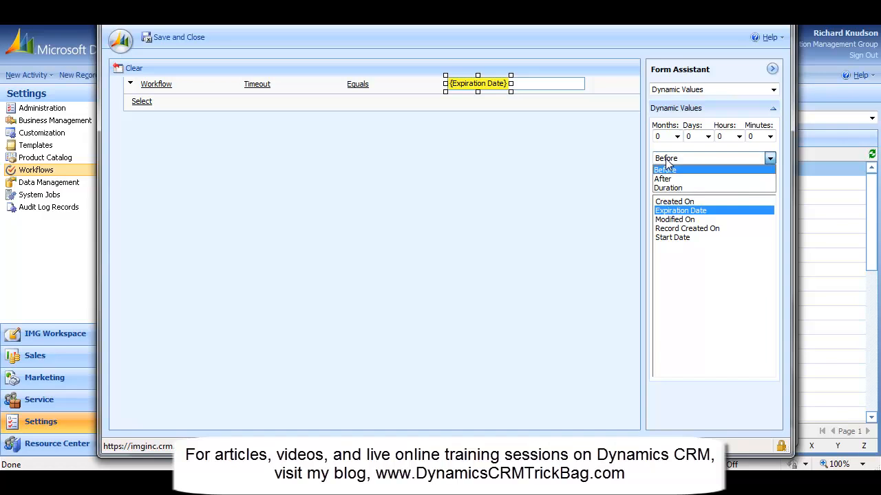
pyautogui.click(668, 169)
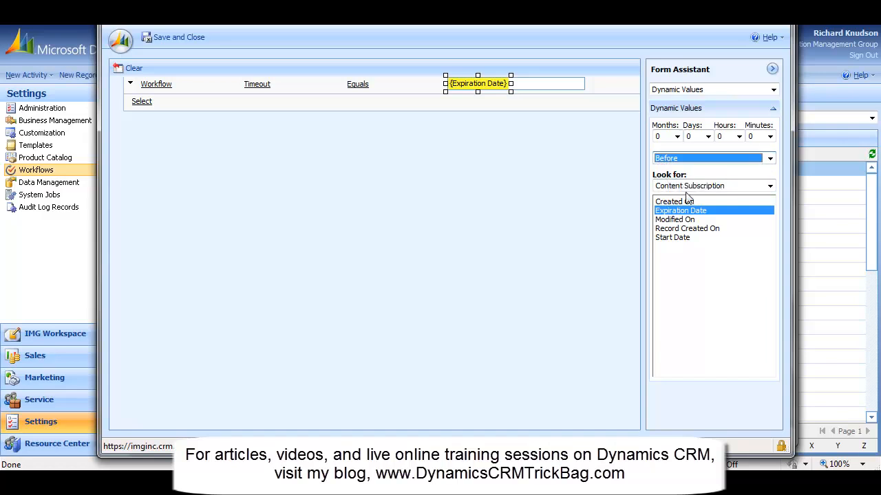
pyautogui.click(666, 212)
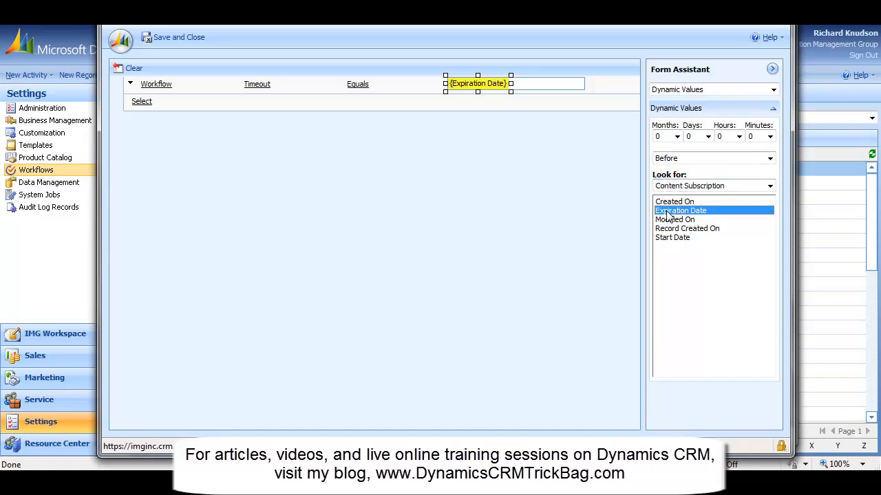
pyautogui.click(708, 137)
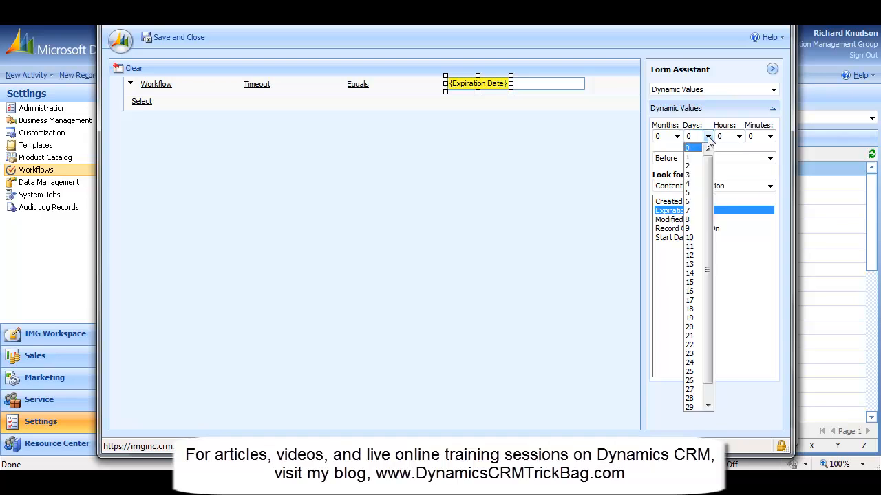
pyautogui.click(690, 273)
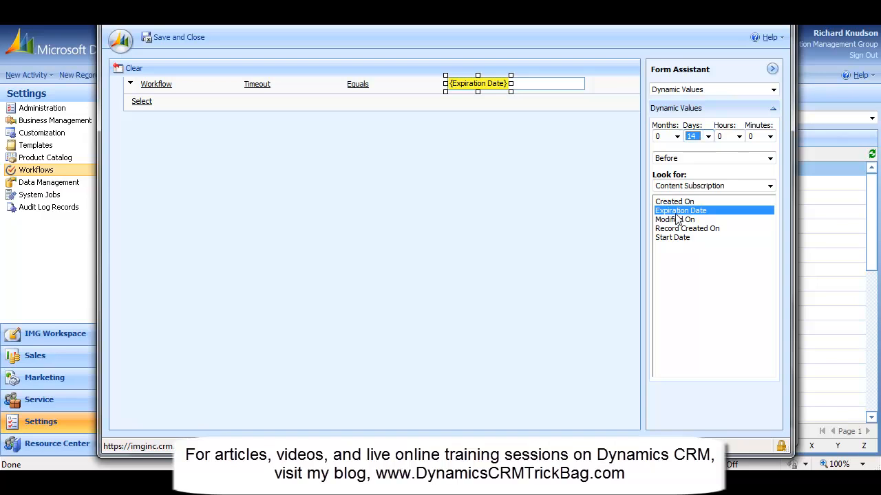
pyautogui.doubleClick(688, 215)
pyautogui.click(439, 86)
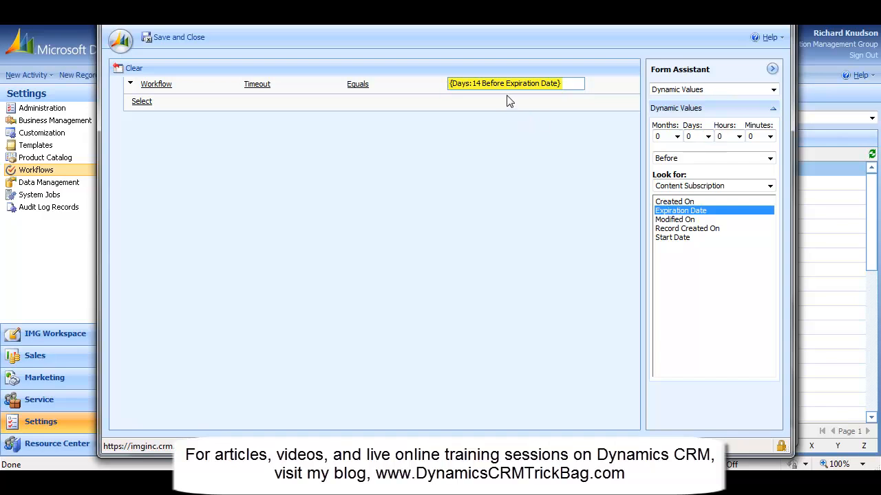
pyautogui.click(171, 38)
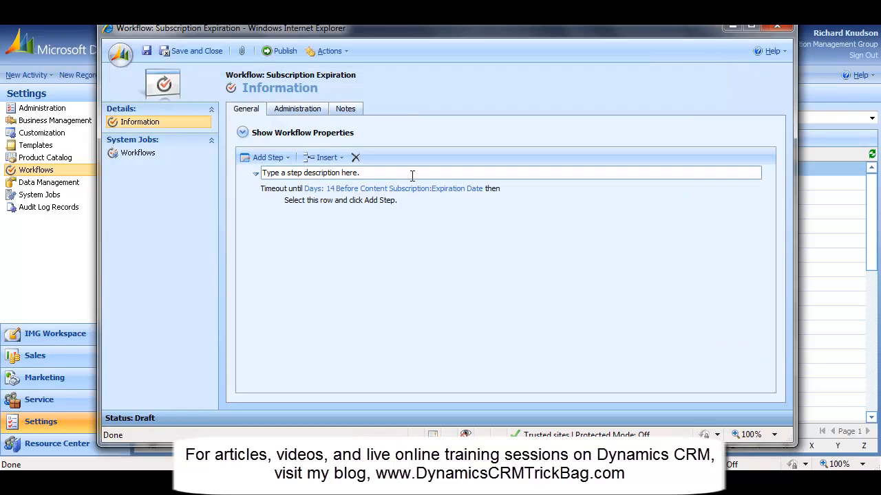
# Step: Add a Create Record step for a Task under the timeout condition and open its properties
pyautogui.click(331, 204)
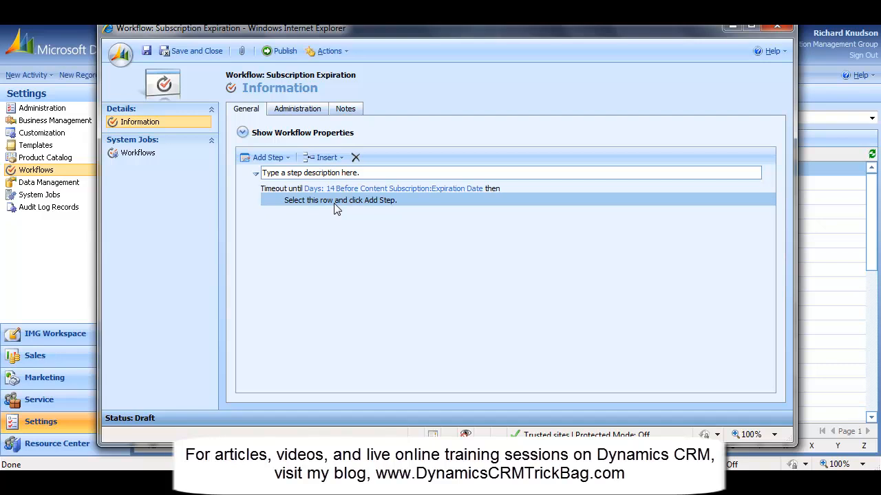
pyautogui.click(288, 158)
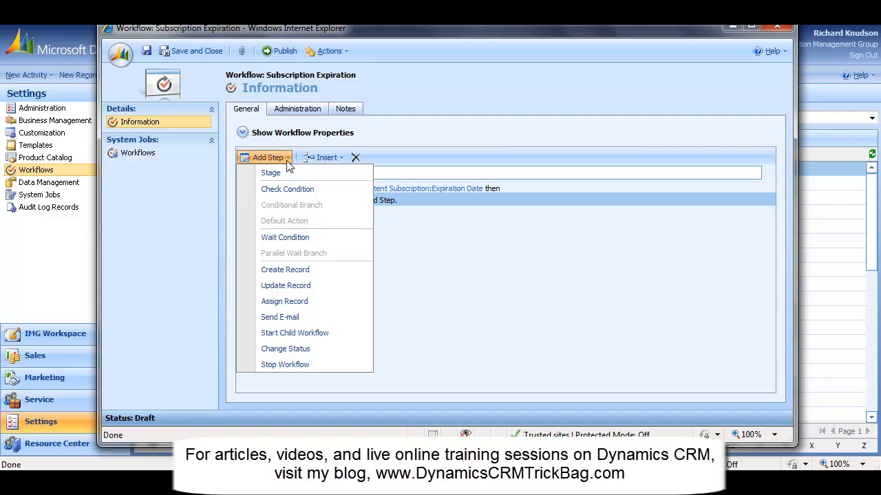
pyautogui.click(290, 270)
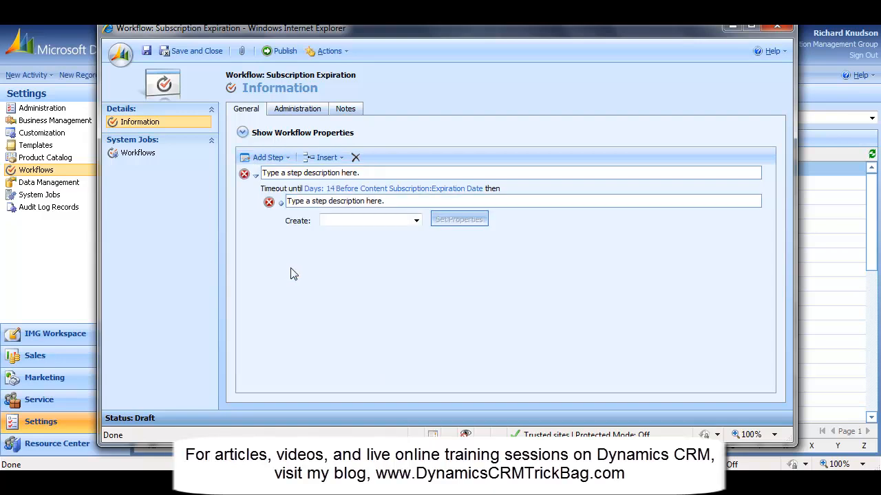
pyautogui.click(363, 225)
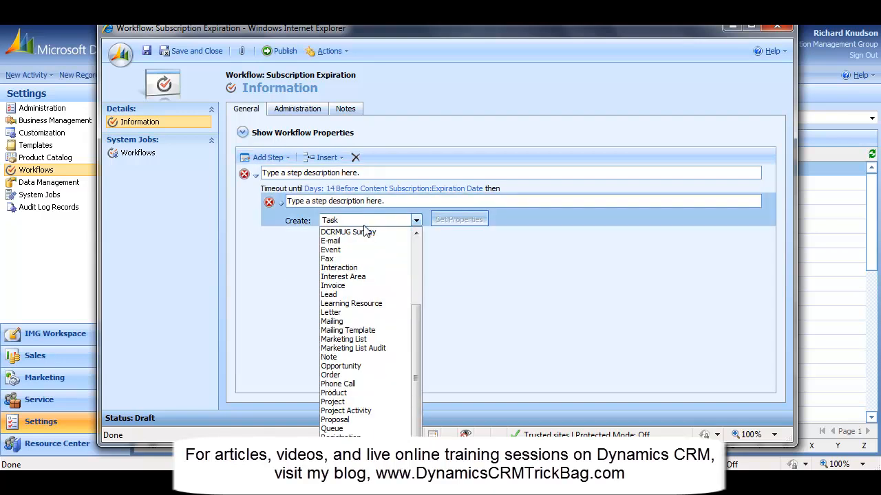
pyautogui.click(363, 222)
pyautogui.click(460, 221)
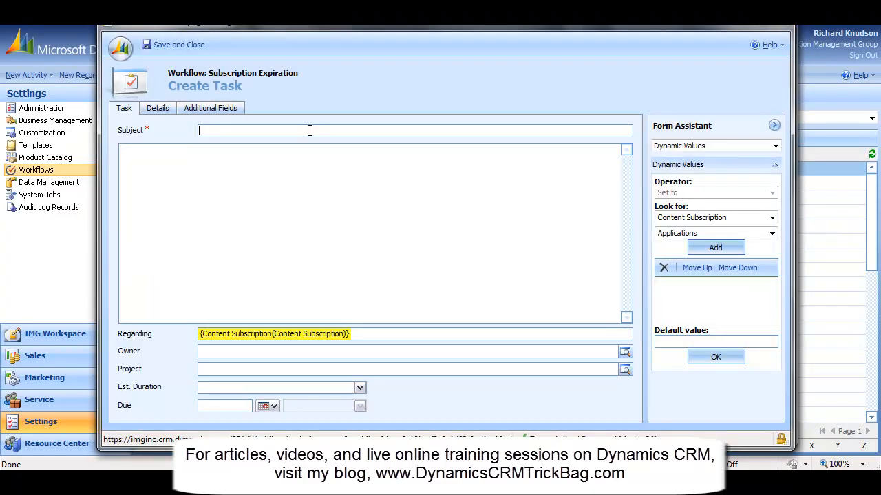
# Step: Enter "Follow up with expiring content subscription" as the task's subject and start its description with "Regarding:"
pyautogui.write('Follow up with')
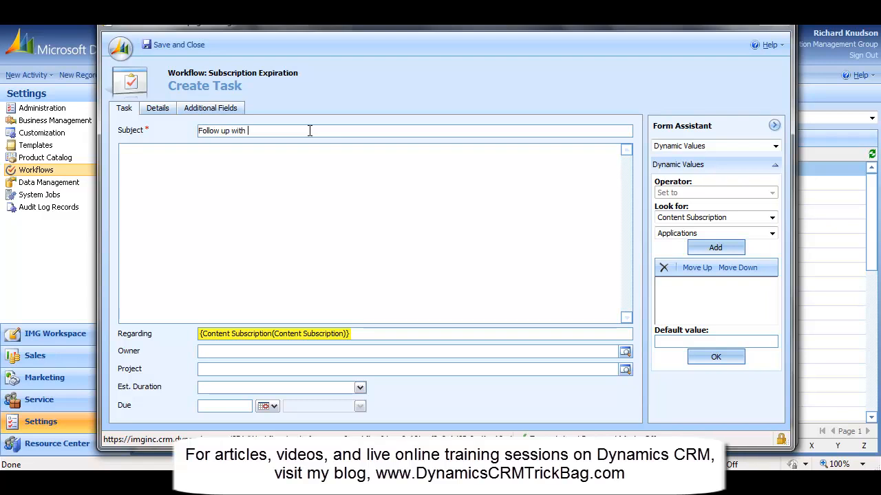
pyautogui.write(' expiring content subscription')
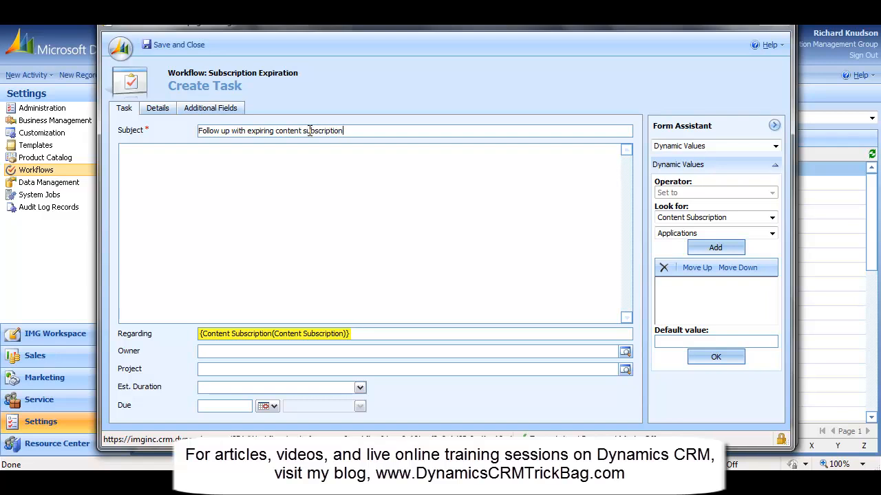
pyautogui.click(337, 172)
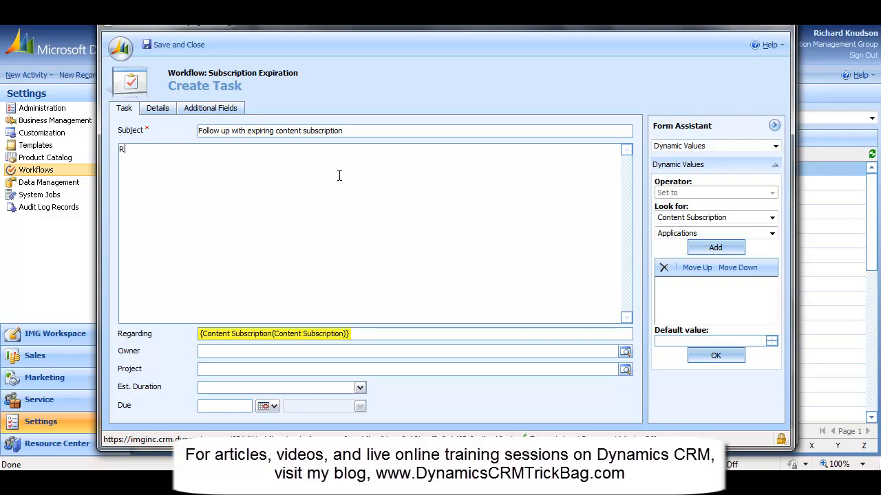
pyautogui.write('Regarding:')
# Step: Insert the Content Subscription's Subscriber as a dynamic value after "Regarding:" in the task description
pyautogui.click(676, 236)
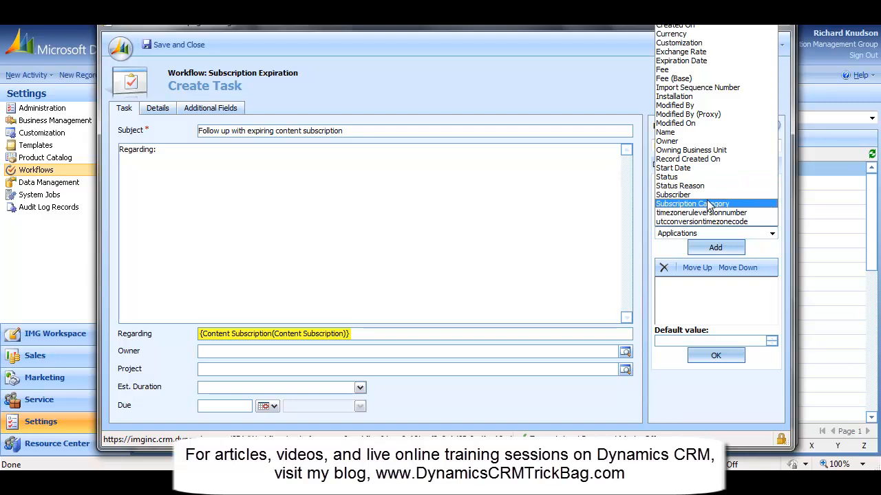
pyautogui.click(671, 196)
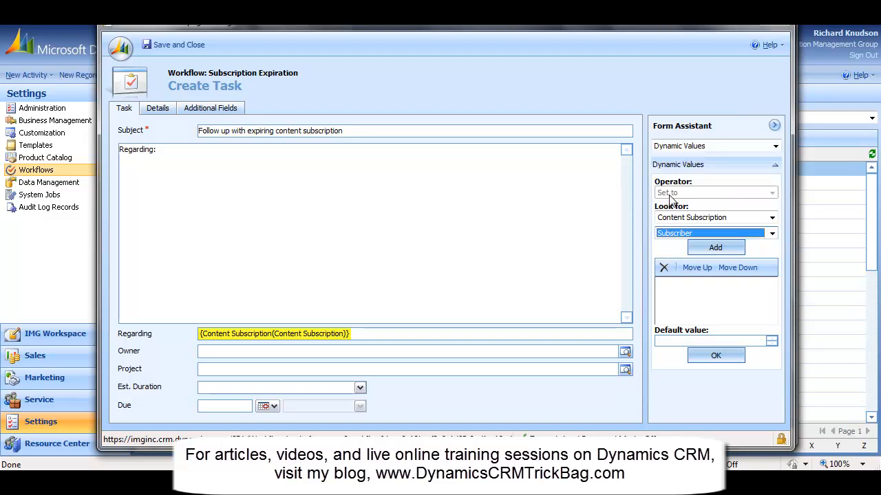
pyautogui.click(713, 248)
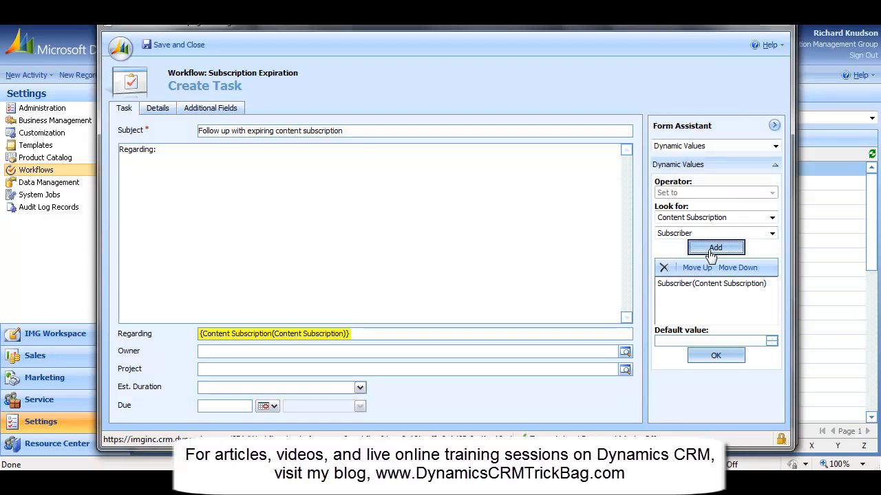
pyautogui.click(714, 356)
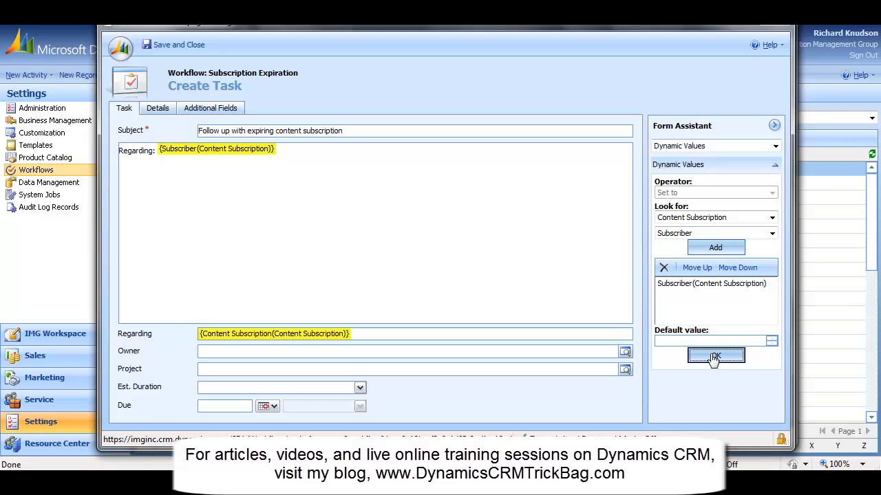
pyautogui.click(290, 157)
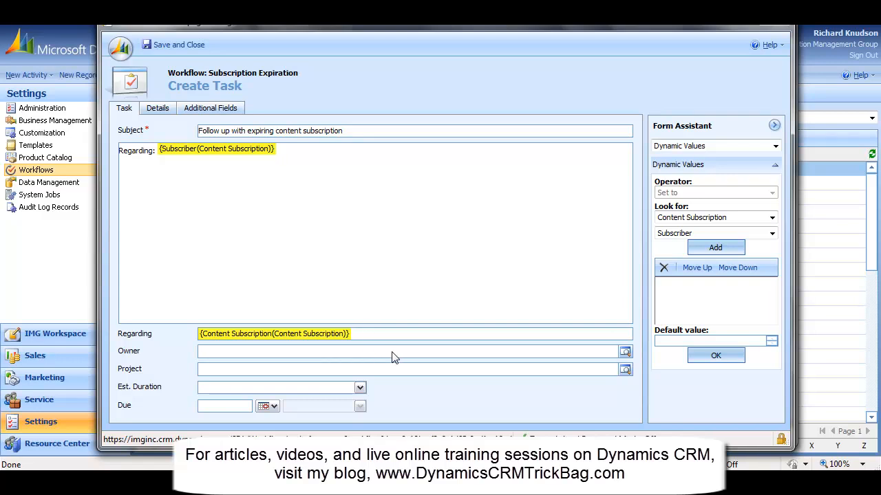
# Step: Set the task's due date to 2 days after the workflow's Execution Time, and save and close the task
pyautogui.click(231, 406)
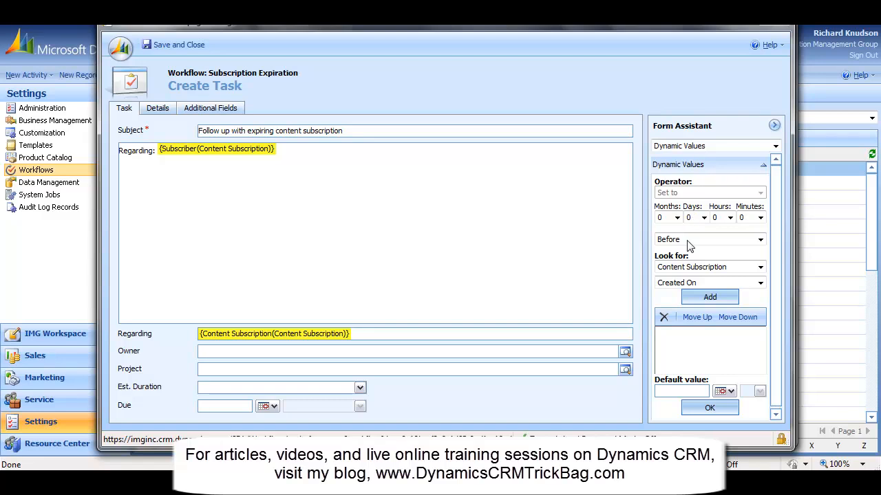
pyautogui.click(704, 217)
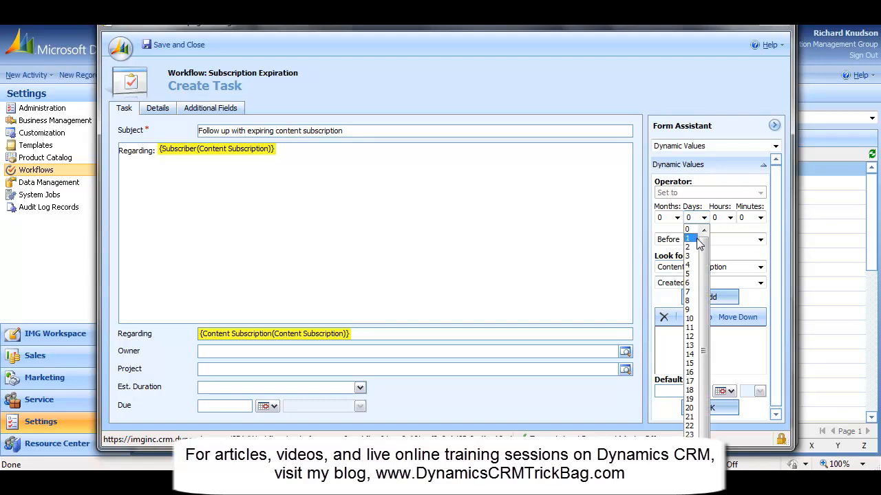
pyautogui.click(689, 248)
pyautogui.click(679, 239)
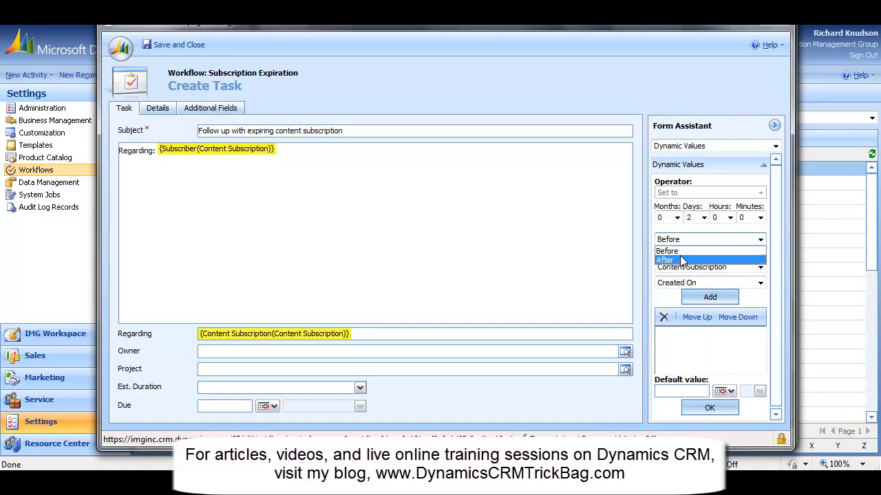
pyautogui.click(691, 262)
pyautogui.click(700, 268)
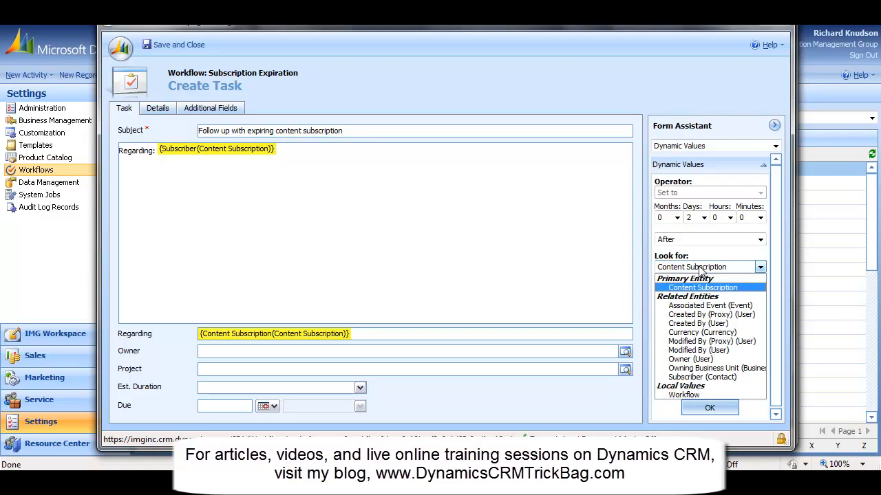
pyautogui.click(687, 393)
pyautogui.click(709, 297)
pyautogui.click(711, 410)
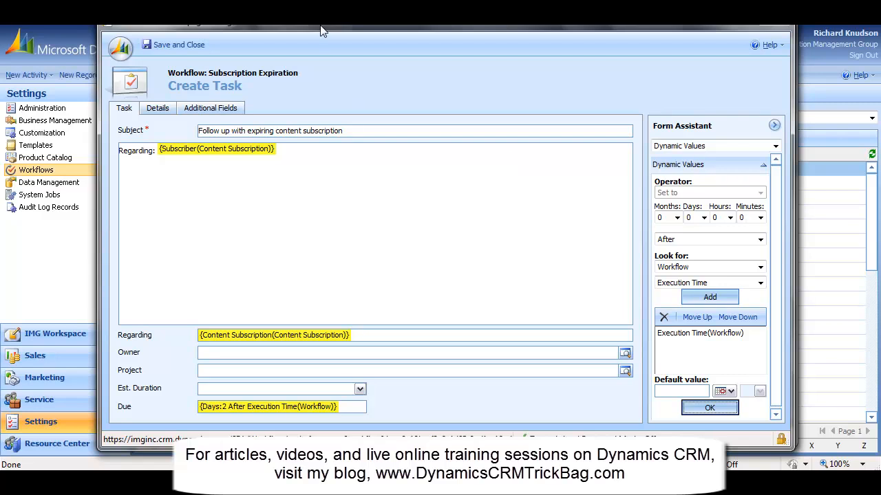
pyautogui.click(178, 45)
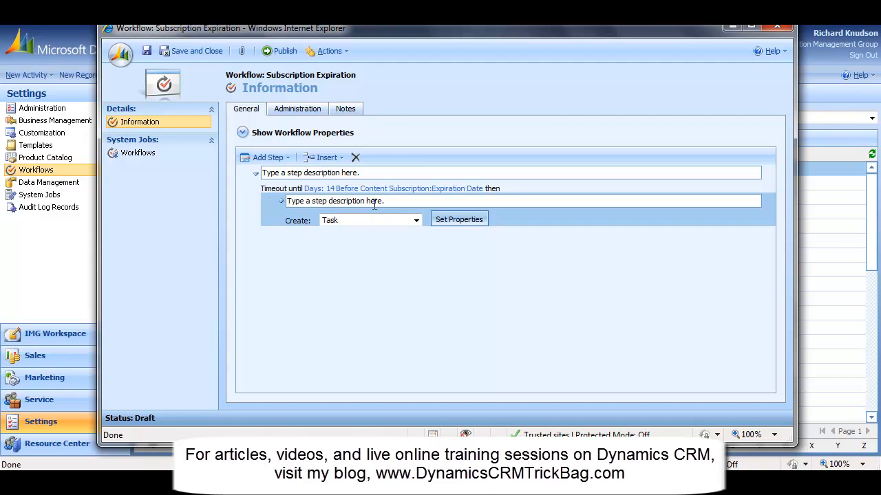
# Step: Add an Assign Record step after the task creation that assigns Create (Task) to the Subscription Maintenance queue
pyautogui.click(285, 158)
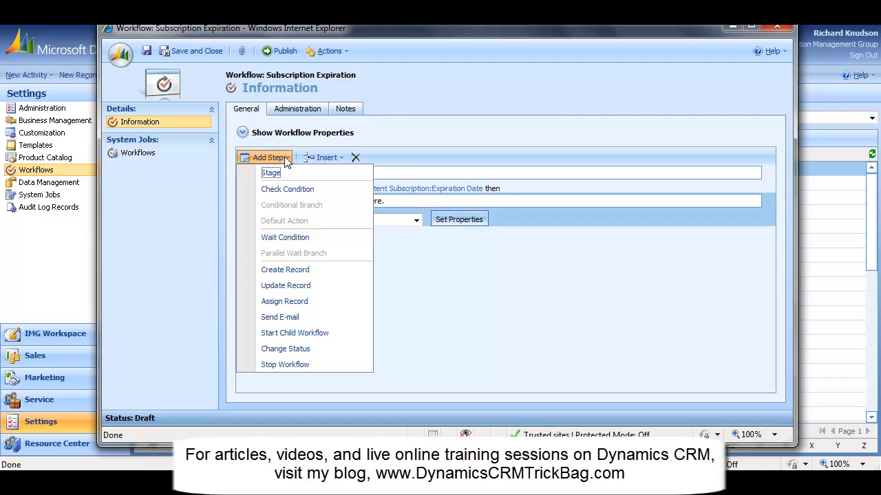
pyautogui.click(296, 302)
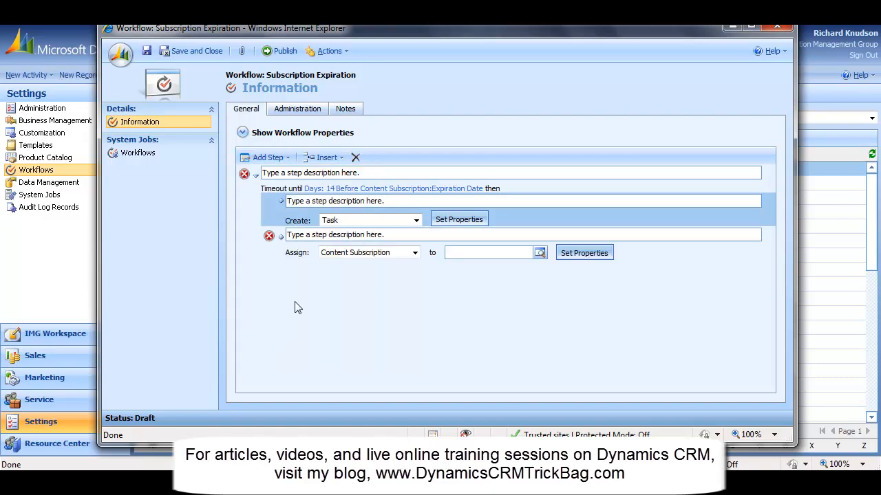
pyautogui.click(415, 253)
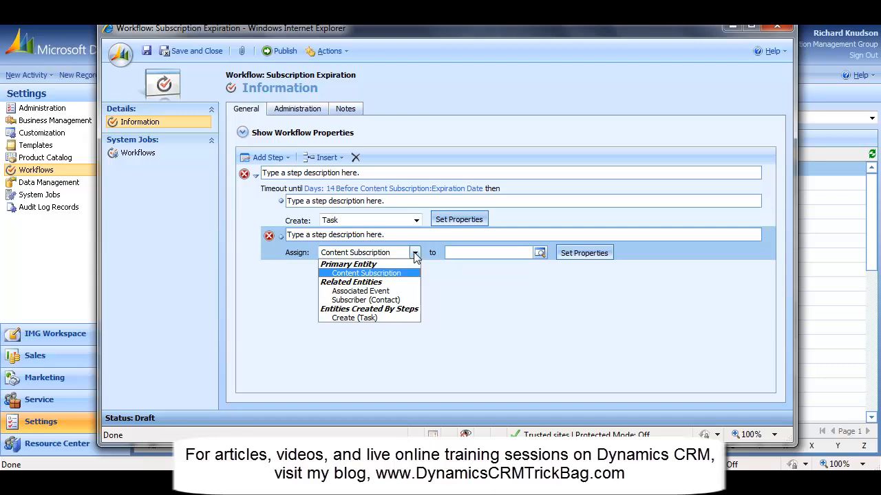
pyautogui.click(353, 317)
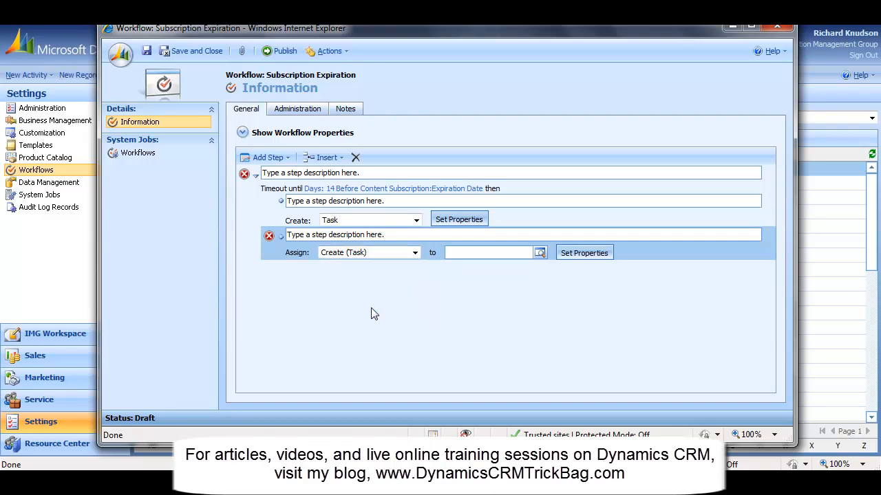
pyautogui.click(540, 253)
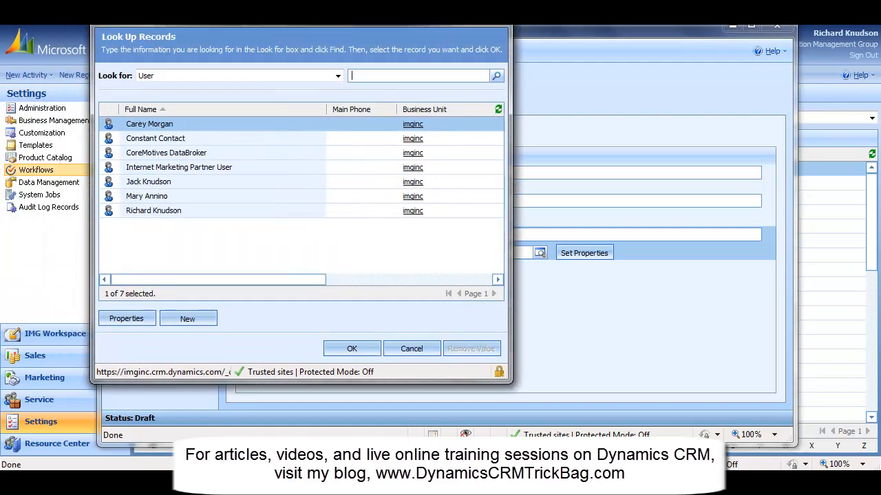
pyautogui.click(338, 76)
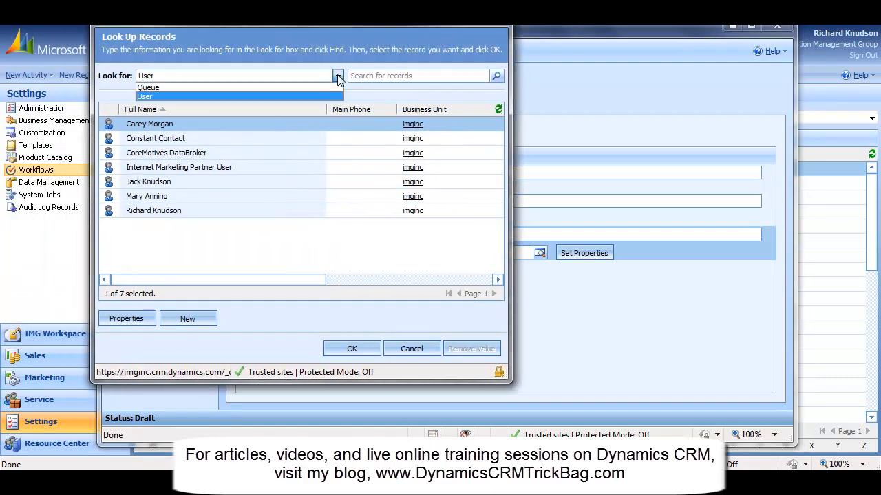
pyautogui.click(236, 88)
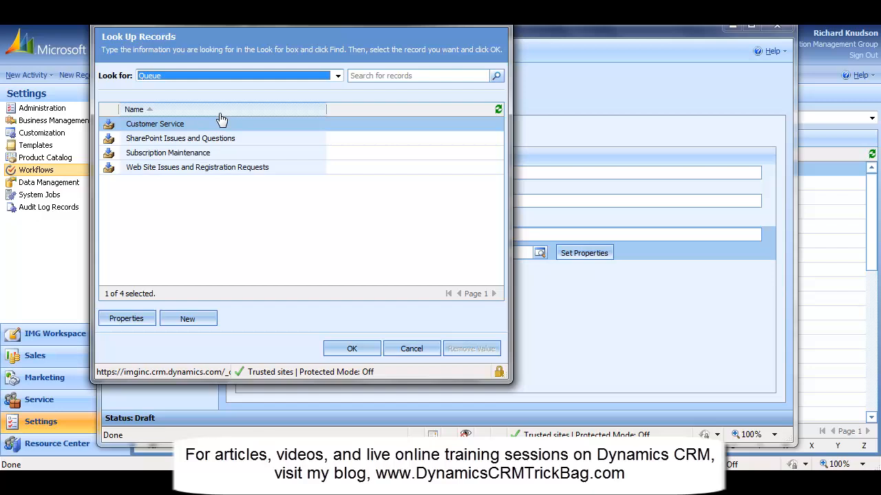
pyautogui.doubleClick(195, 154)
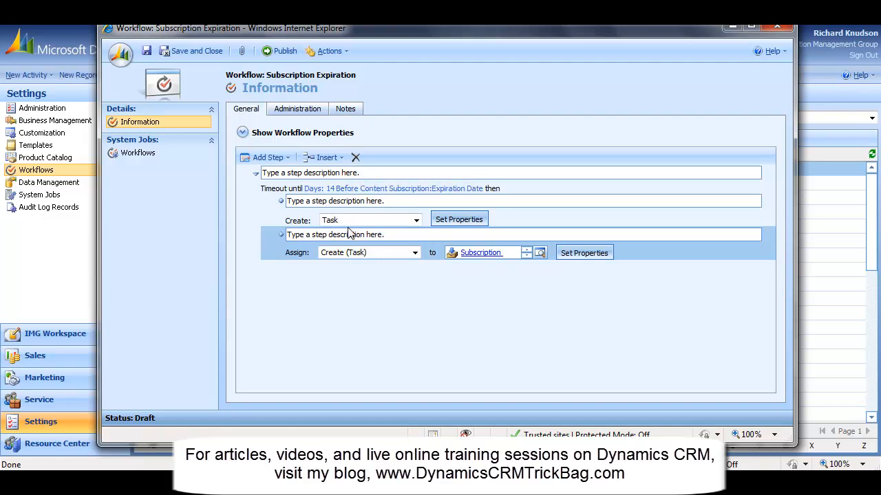
# Step: Save and close the Subscription Expiration workflow, leaving its step descriptions blank
pyautogui.click(341, 175)
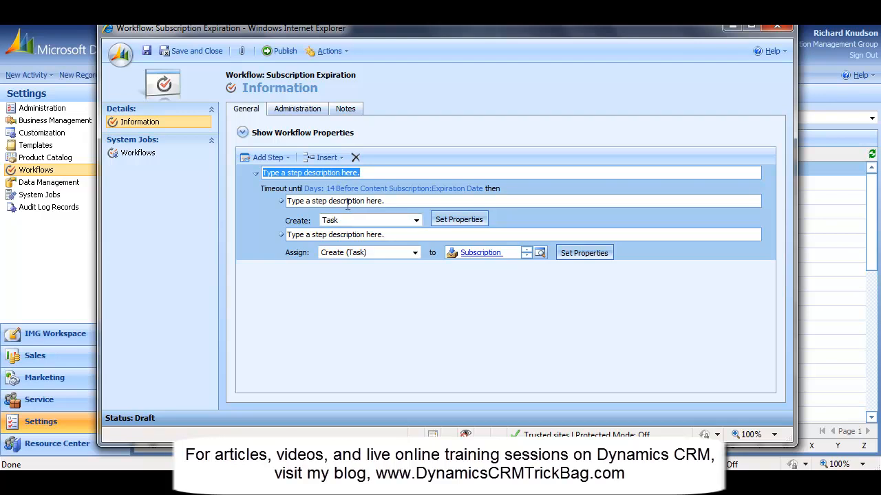
pyautogui.click(351, 203)
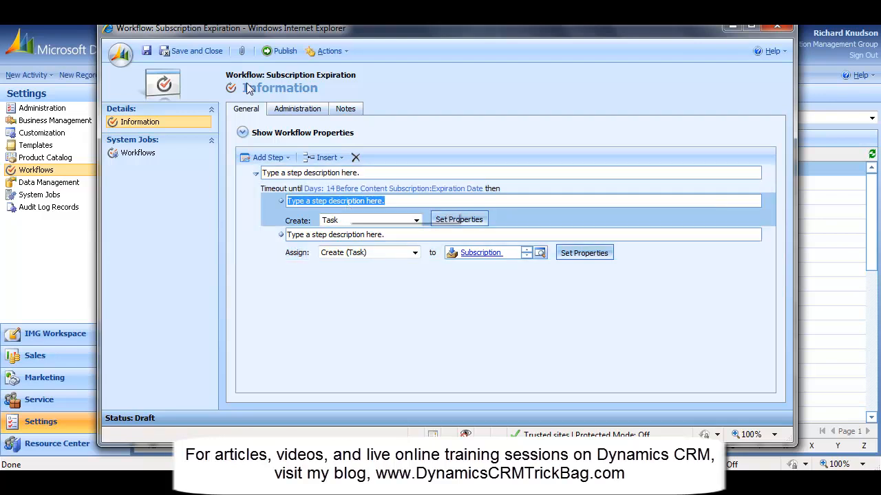
pyautogui.click(201, 52)
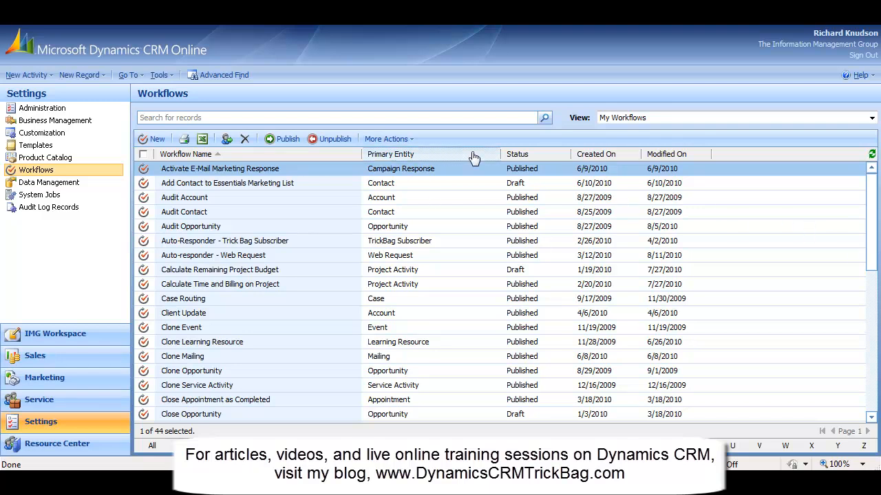
# Step: Sort the workflow list by primary entity and publish the Subscription Expiration workflow
pyautogui.click(389, 159)
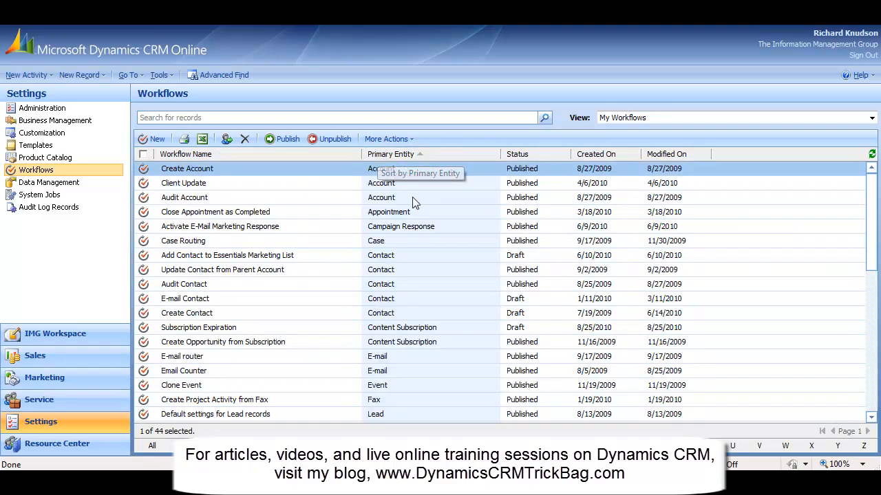
pyautogui.click(279, 328)
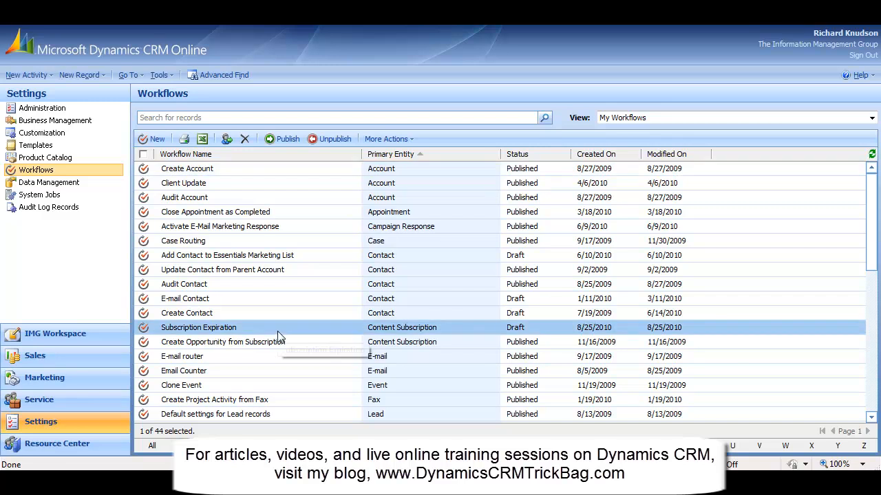
pyautogui.click(277, 138)
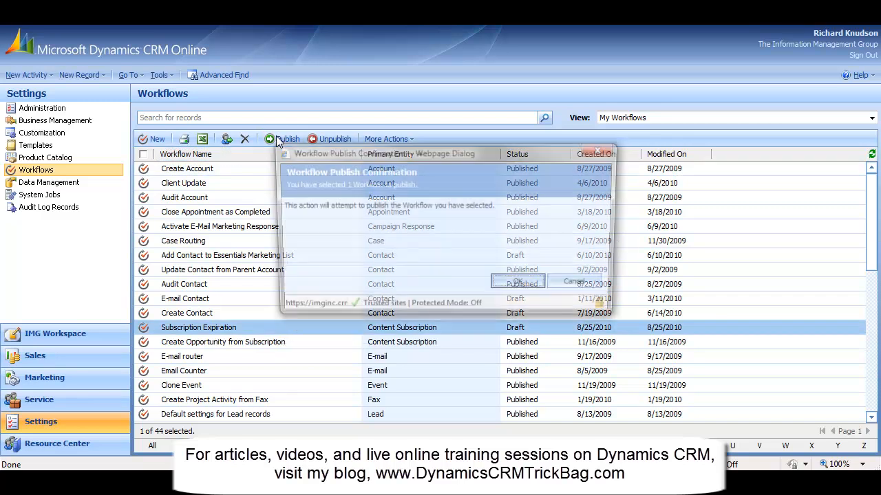
pyautogui.click(509, 285)
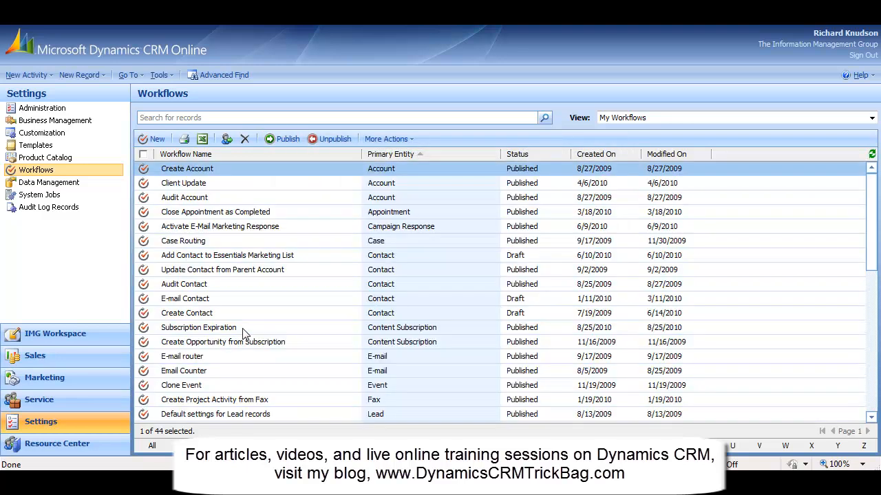
# Step: Search the content subscriptions by the subscriber's name and open the E-Learning Content Subscription record
pyautogui.click(55, 334)
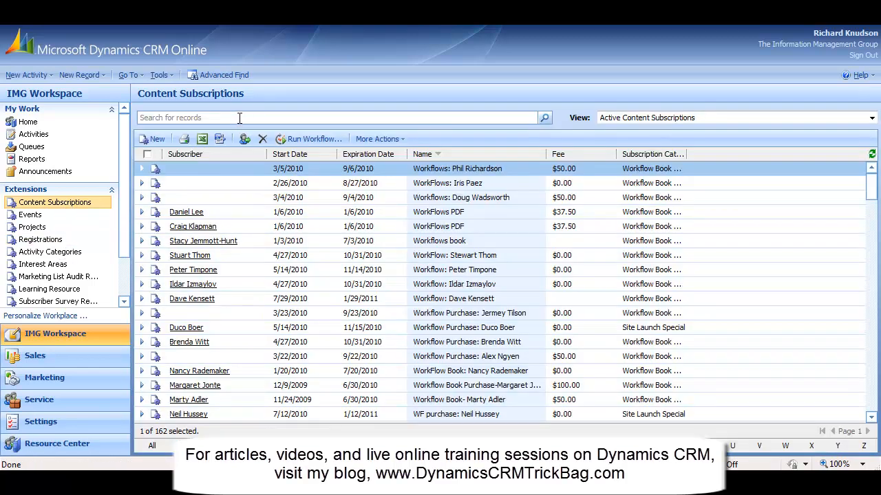
pyautogui.click(240, 118)
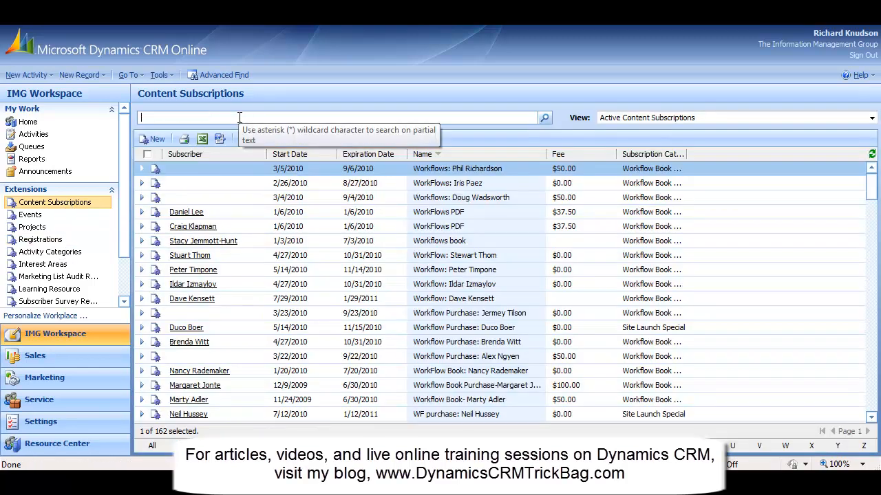
pyautogui.write('richard k')
pyautogui.press('Return')
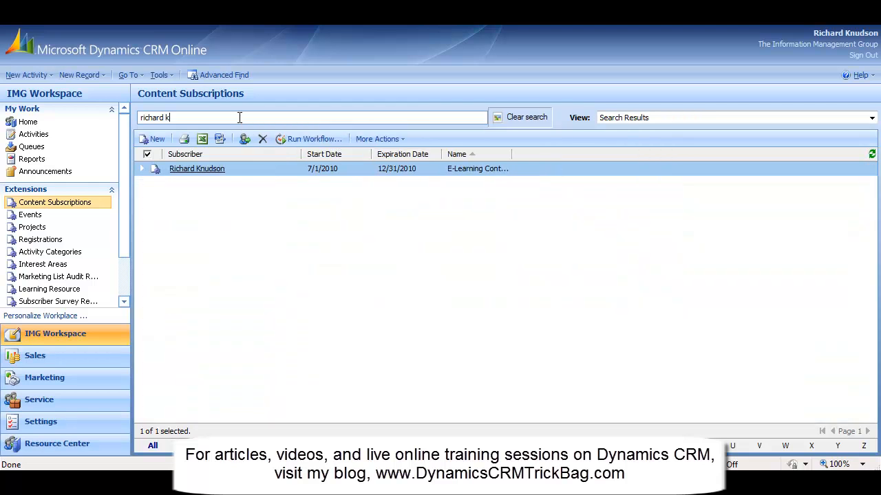
pyautogui.doubleClick(269, 169)
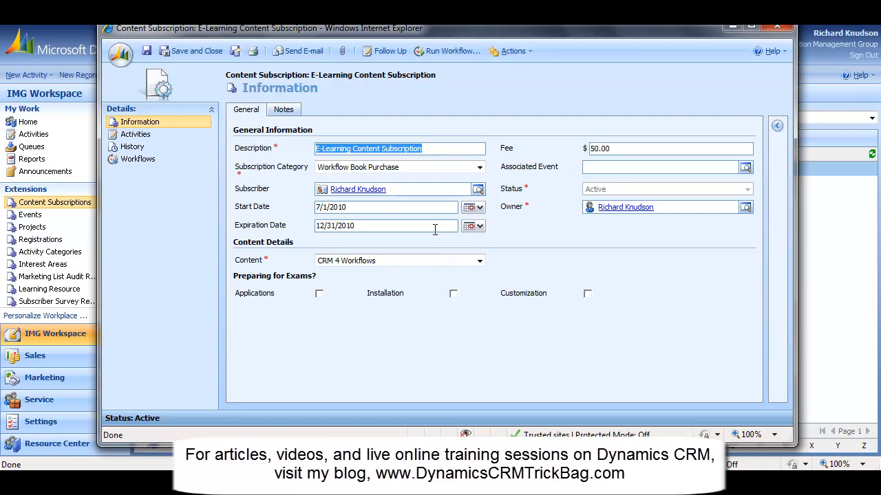
# Step: Run the Subscription Expiration workflow on the E-Learning Content Subscription record
pyautogui.click(441, 58)
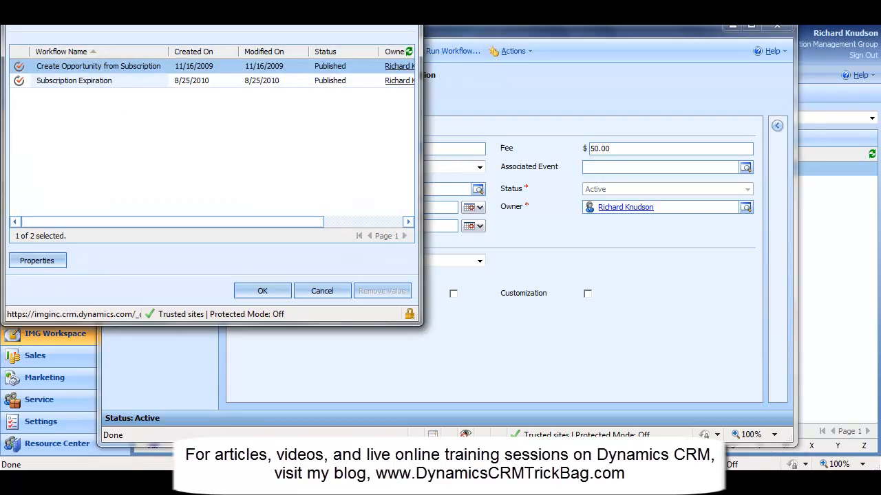
pyautogui.doubleClick(236, 136)
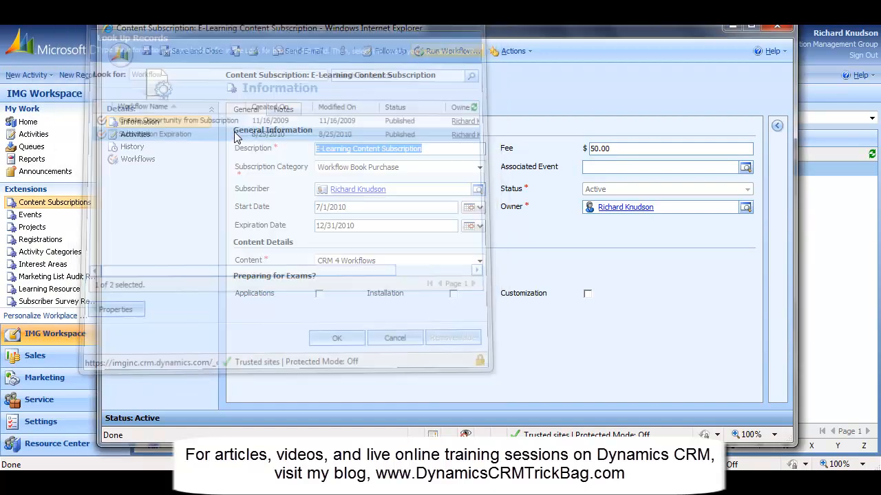
pyautogui.click(520, 285)
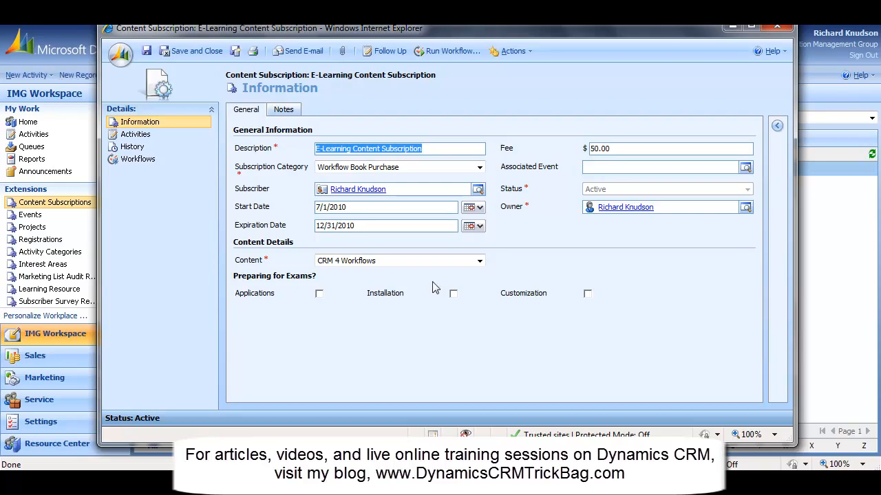
# Step: Review the subscription's expiration date and the progress details of its Subscription Expiration workflow job, and close the job
pyautogui.click(359, 226)
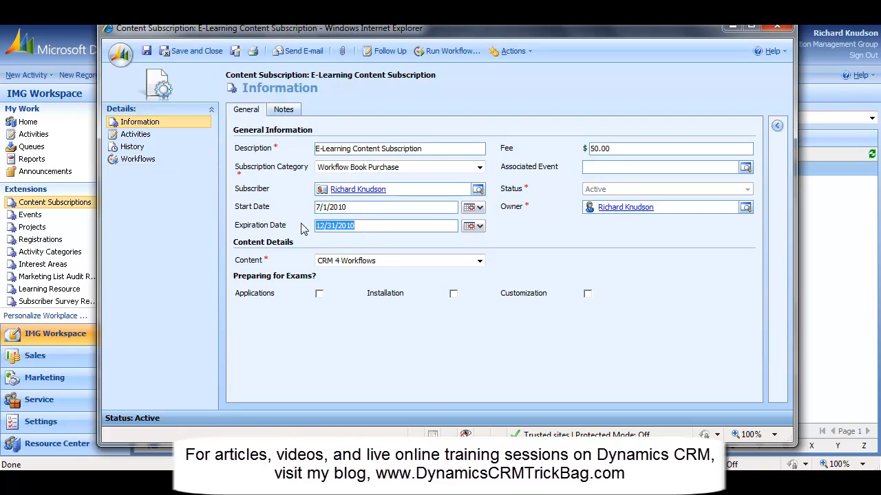
pyautogui.click(152, 160)
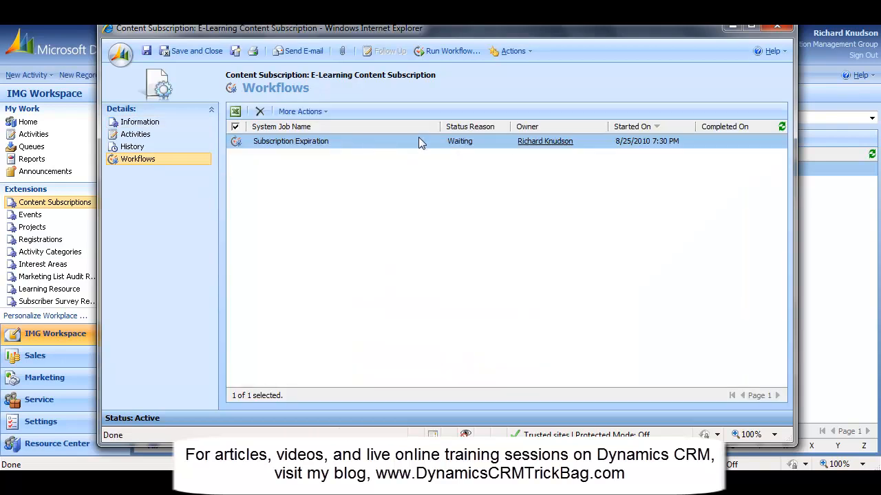
pyautogui.doubleClick(415, 143)
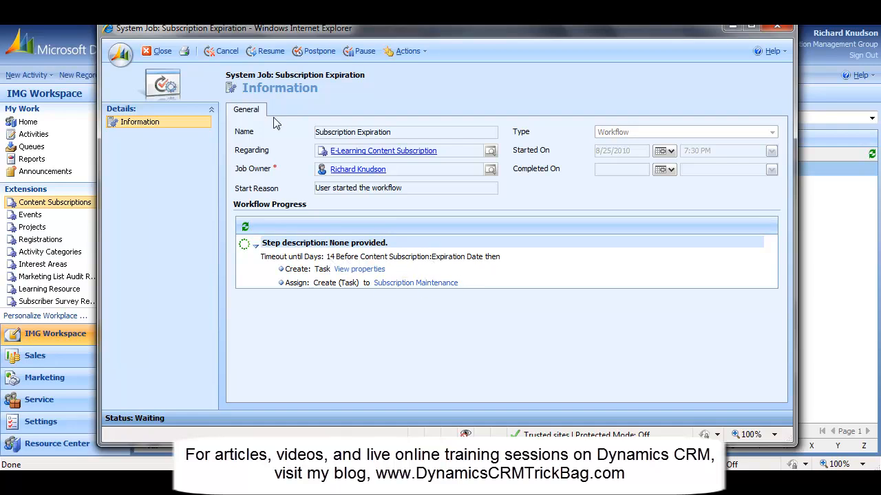
pyautogui.click(157, 54)
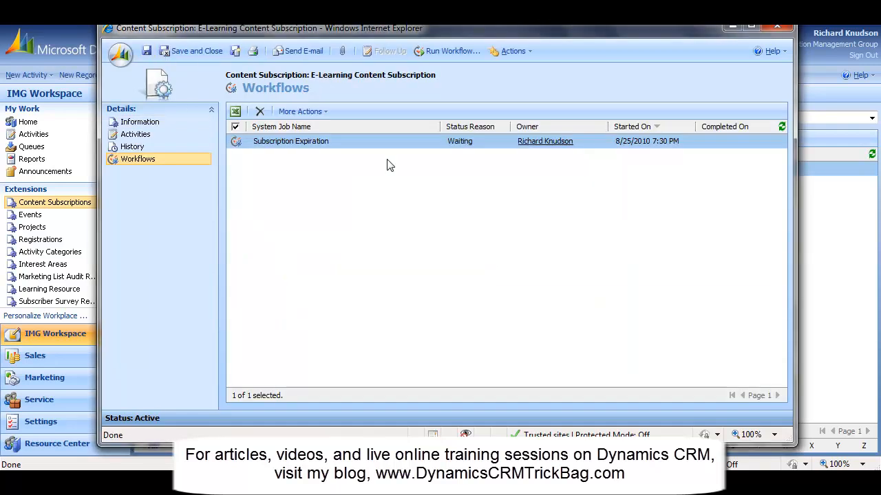
# Step: Set the content subscription's expiration date to 9/1/2010 and save the record
pyautogui.click(155, 124)
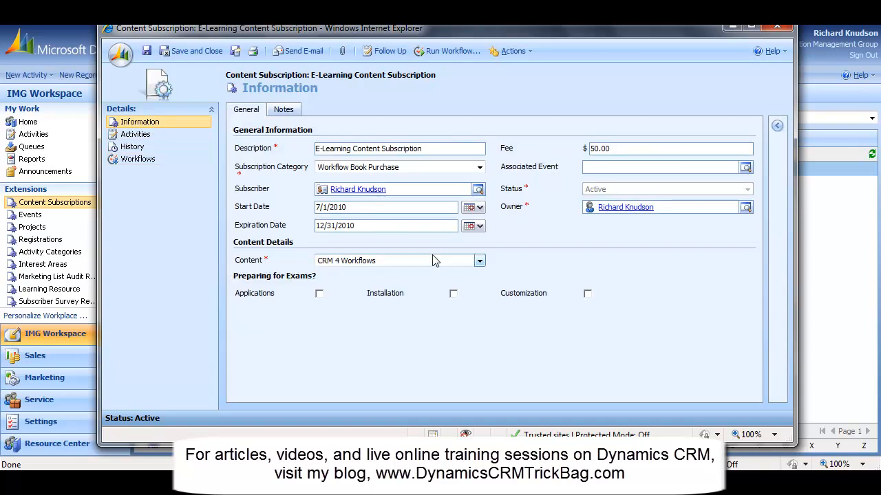
pyautogui.click(402, 227)
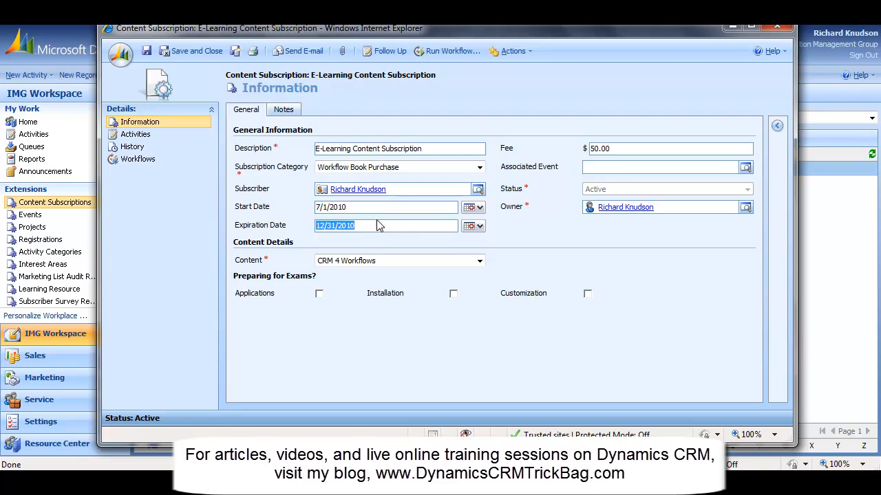
pyautogui.moveTo(336, 31)
pyautogui.mouseDown()
pyautogui.moveTo(333, 25)
pyautogui.moveTo(329, 38)
pyautogui.mouseUp()
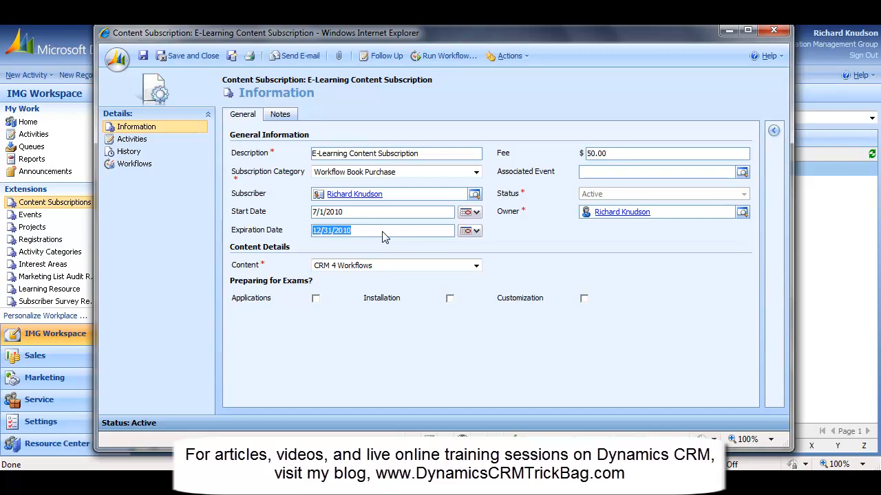
pyautogui.write('9/1/2010')
pyautogui.press('Tab')
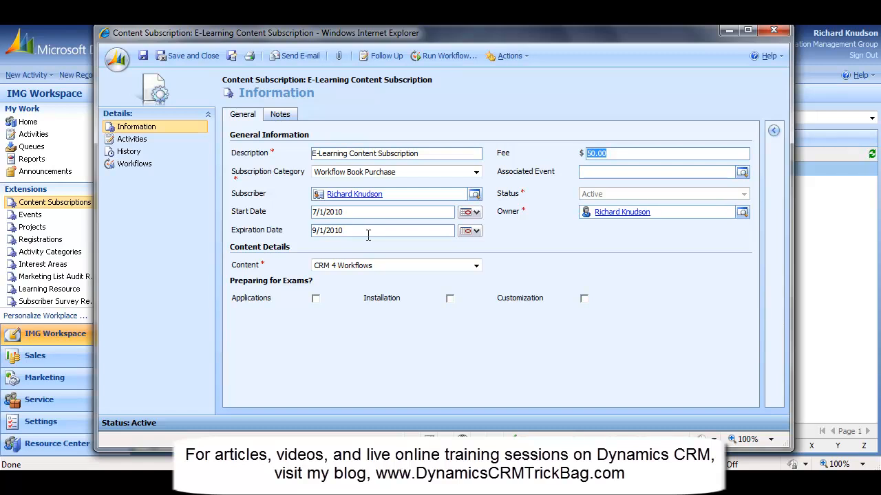
pyautogui.click(142, 56)
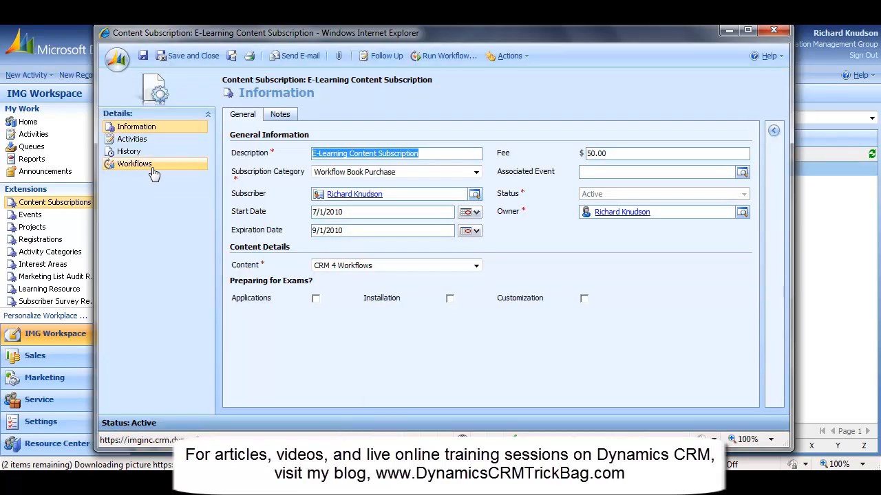
# Step: Check the status of the subscription's workflow job against its expiration date, and refresh the job list
pyautogui.click(148, 169)
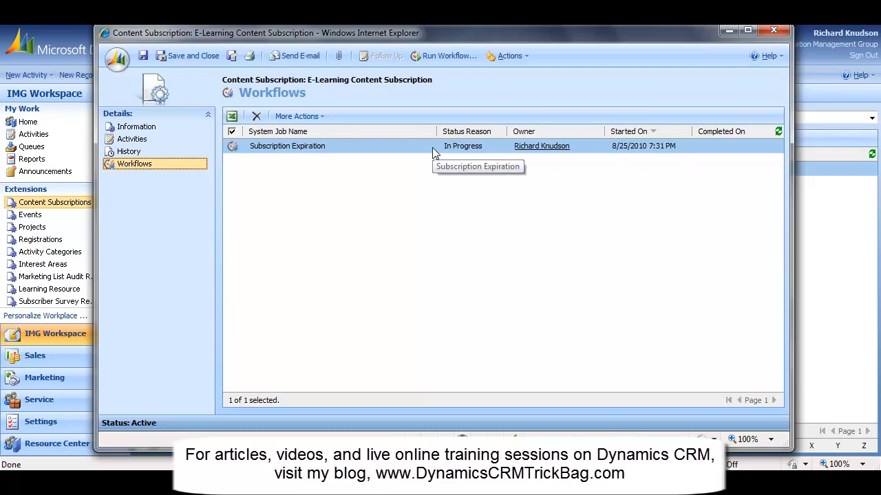
pyautogui.click(147, 128)
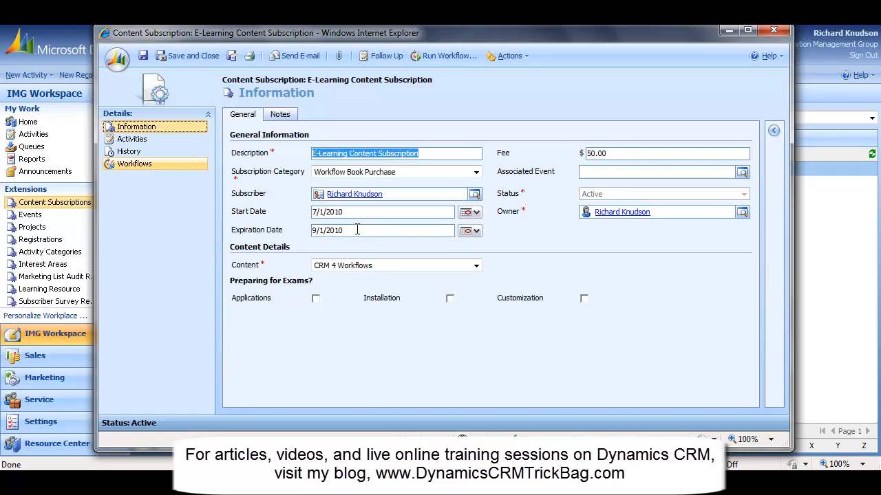
pyautogui.click(357, 230)
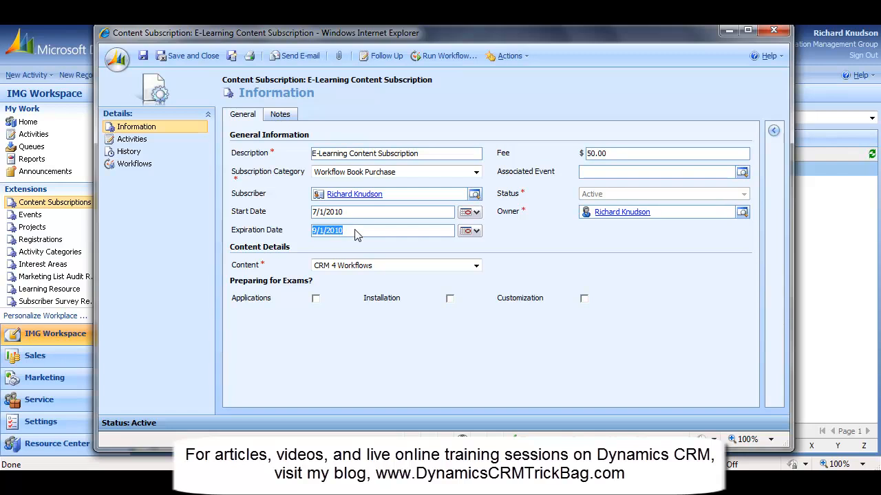
pyautogui.click(158, 163)
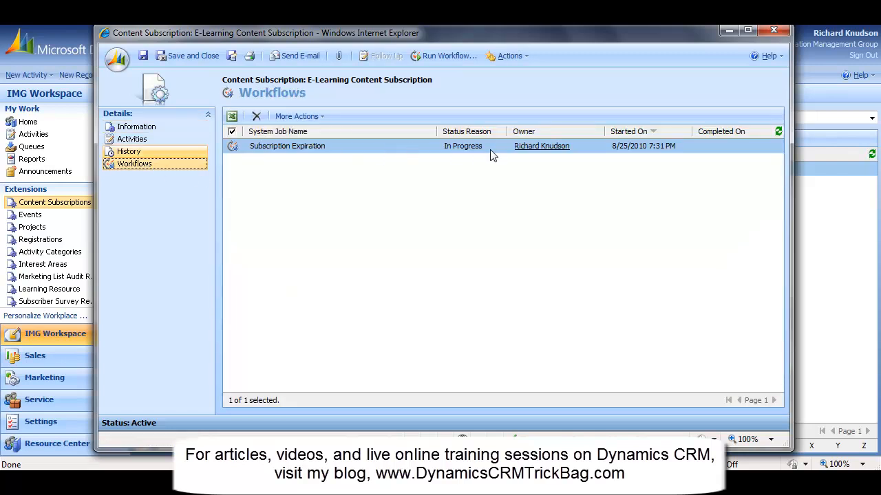
pyautogui.click(778, 131)
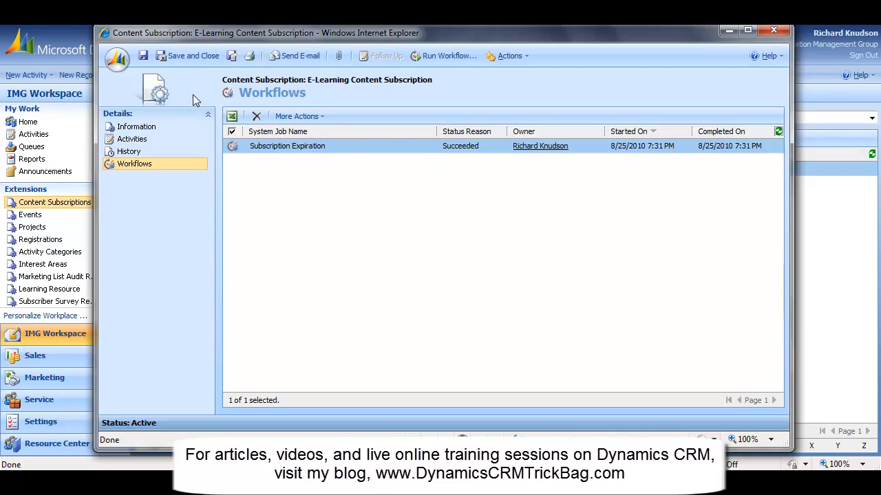
# Step: Save and close the content subscription and view the items in the Subscription Maintenance queue
pyautogui.click(192, 56)
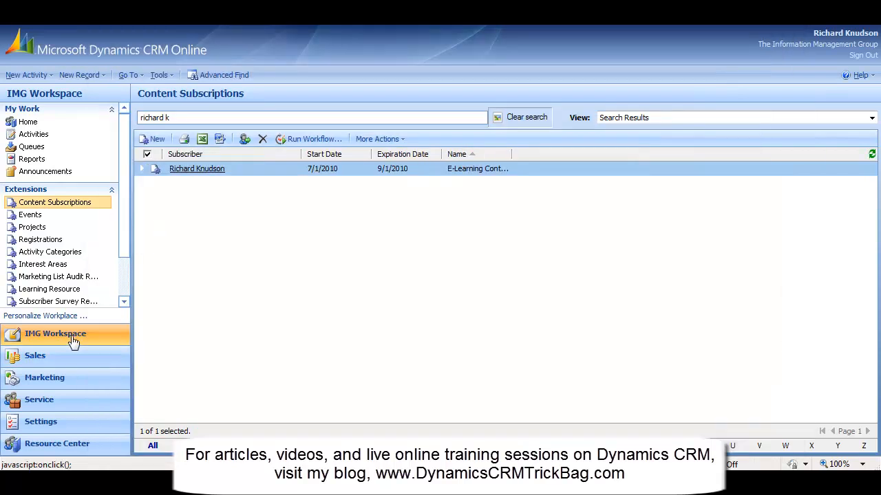
pyautogui.click(72, 150)
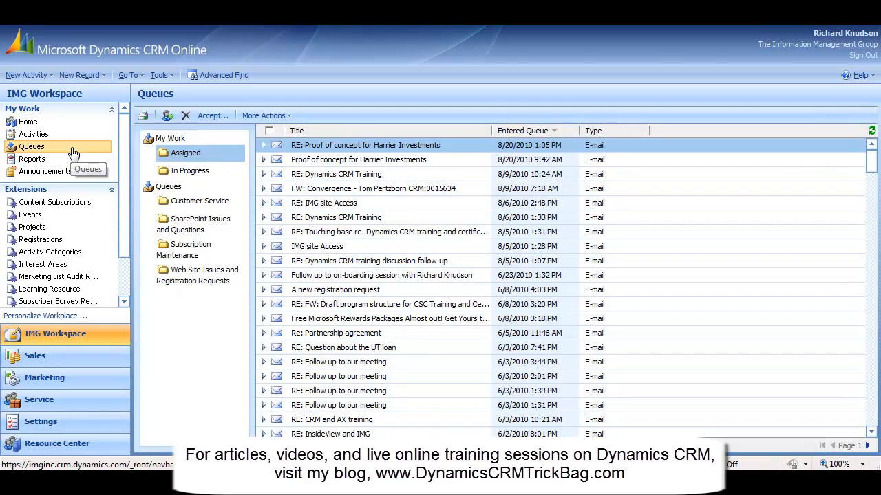
pyautogui.click(198, 253)
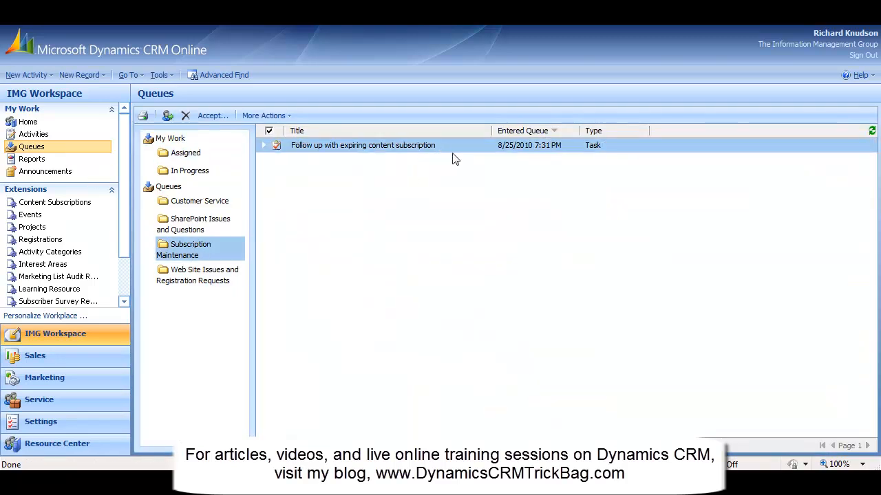